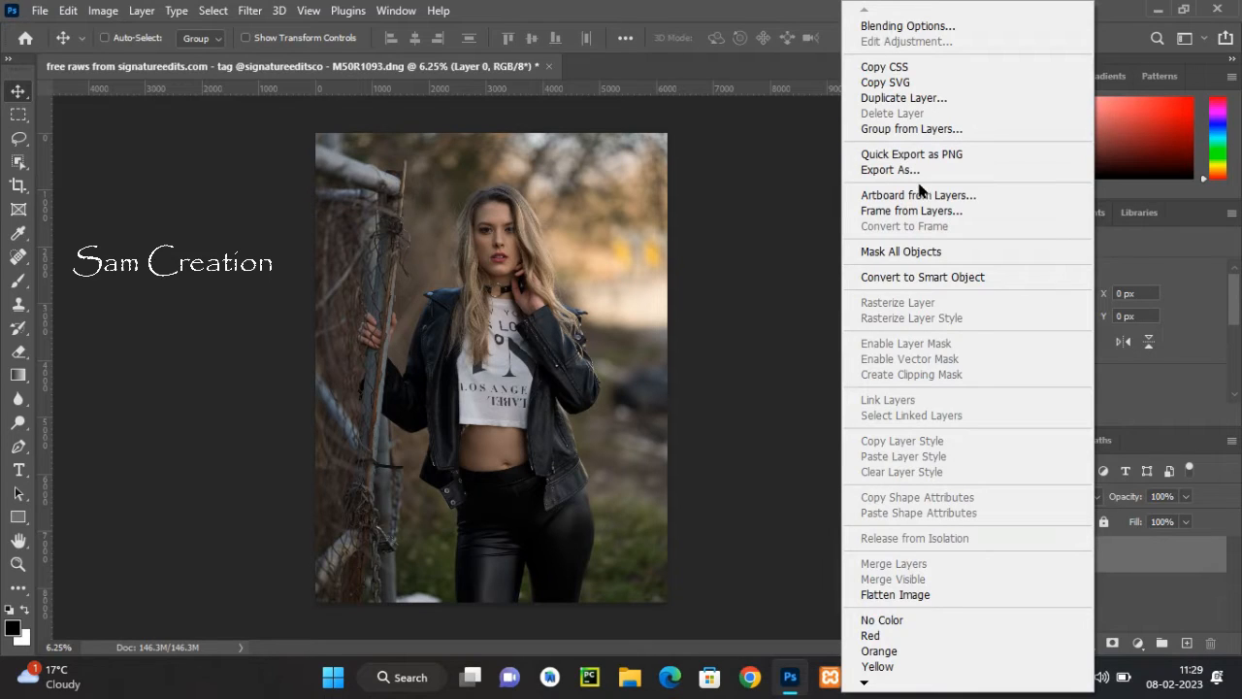
# Step: Convert Layer 0 to a smart object and open it in the Camera Raw Filter
pyautogui.click(935, 280)
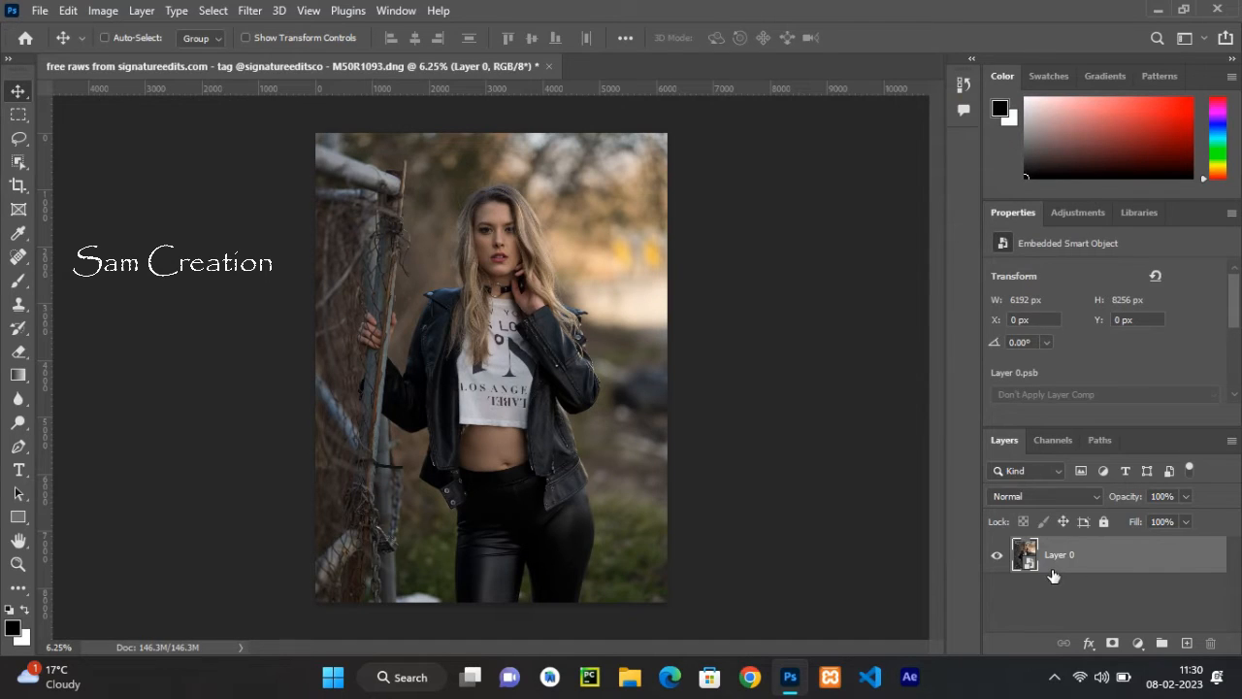
pyautogui.click(250, 12)
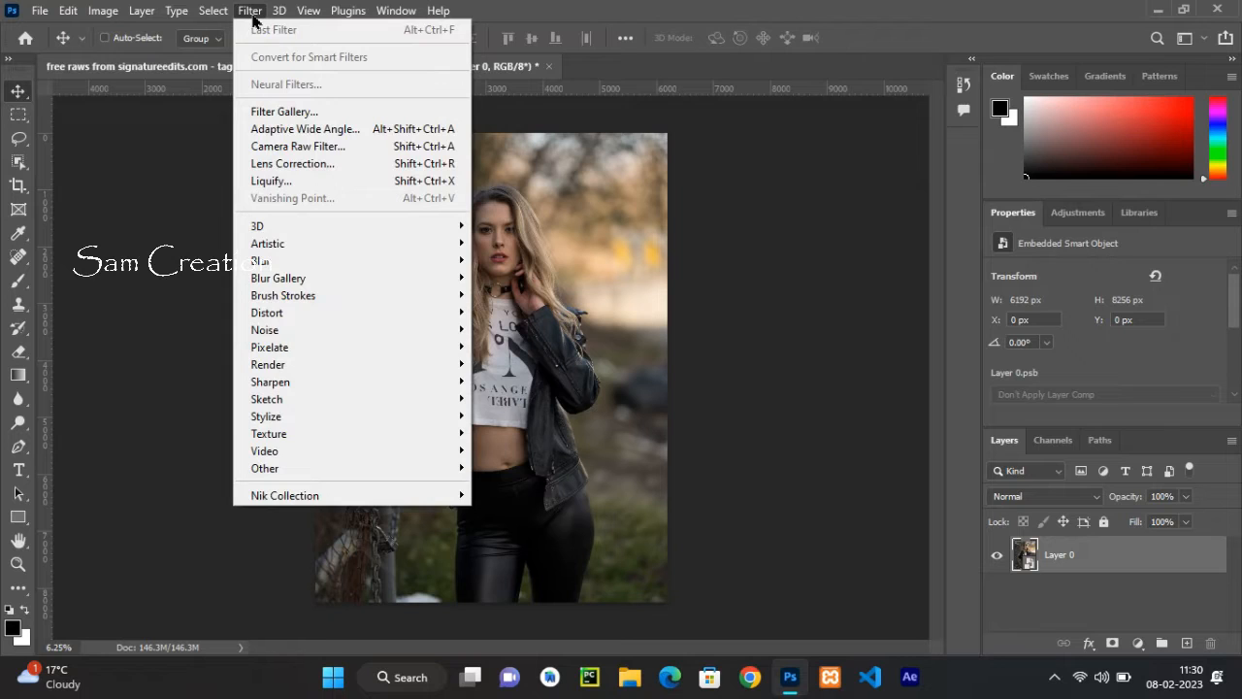
pyautogui.click(301, 145)
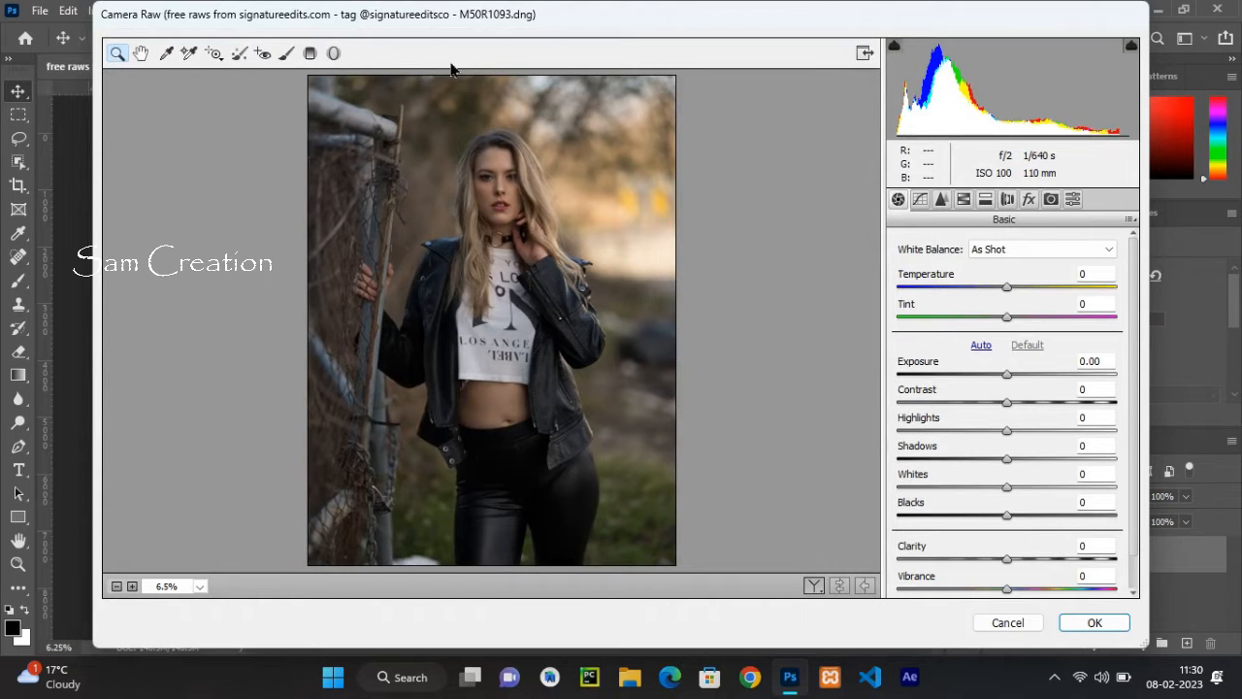
pyautogui.moveTo(482, 26); pyautogui.dragTo(401, 49)
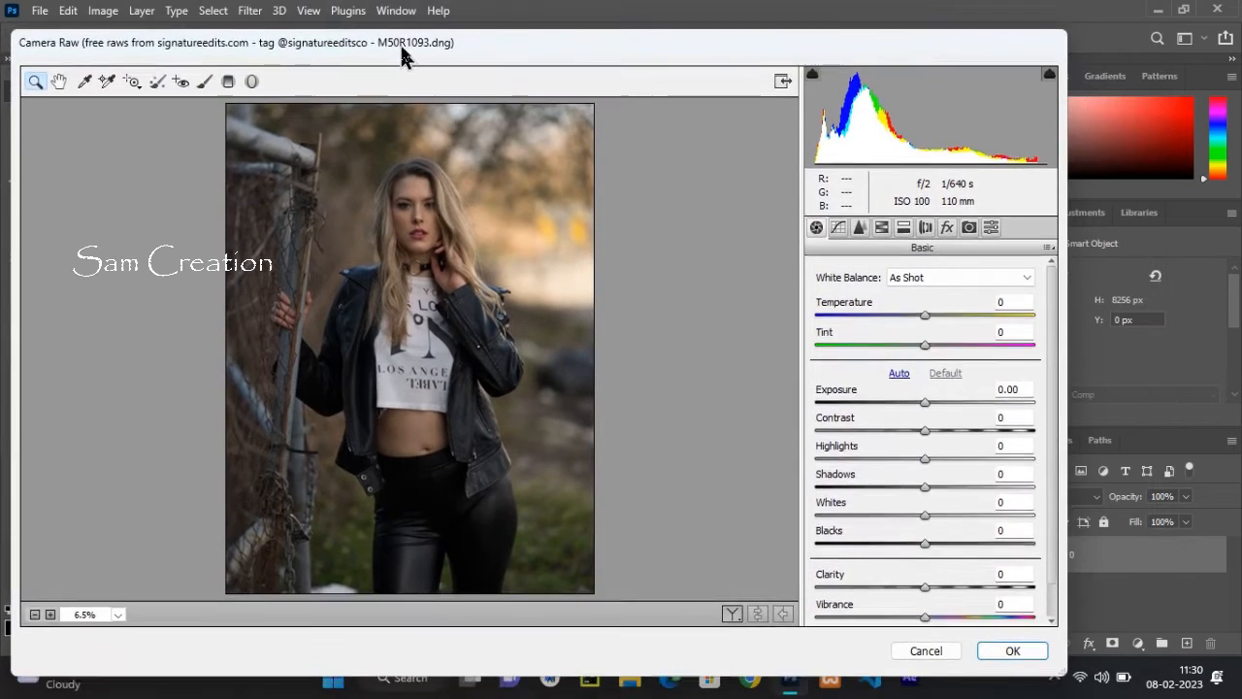
# Step: Warm the photo's white balance with Temperature +5 and Tint +12
pyautogui.click(926, 312)
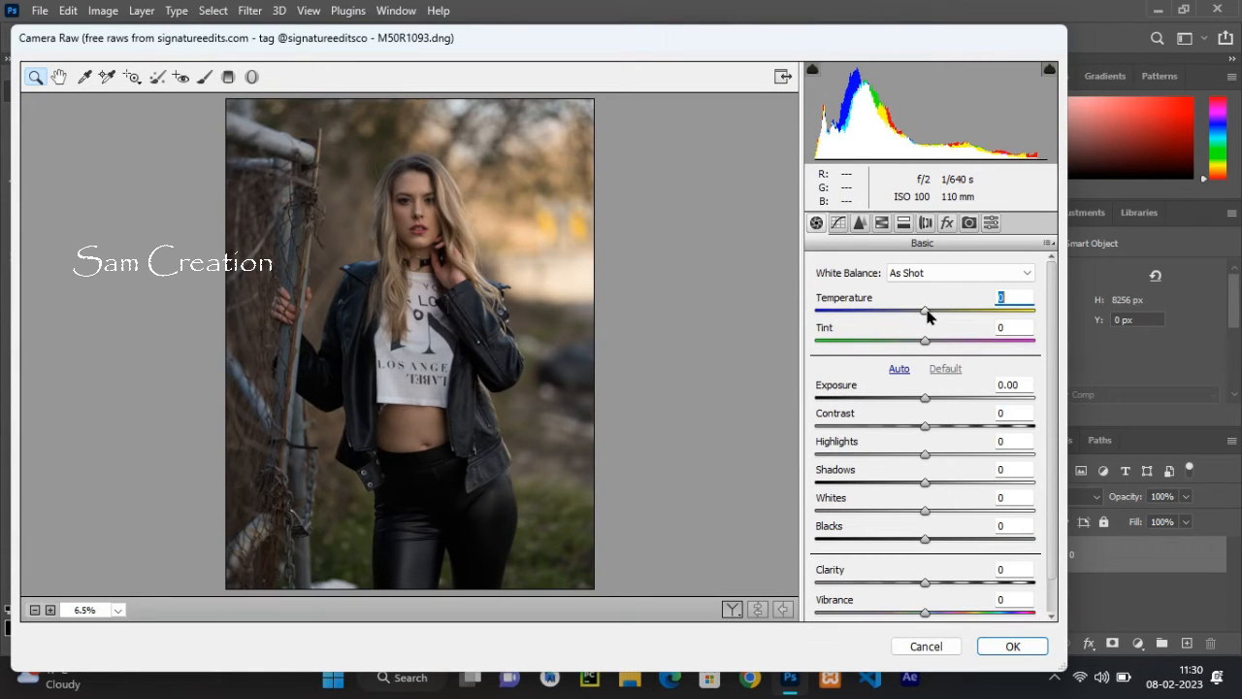
pyautogui.moveTo(926, 311); pyautogui.dragTo(932, 313)
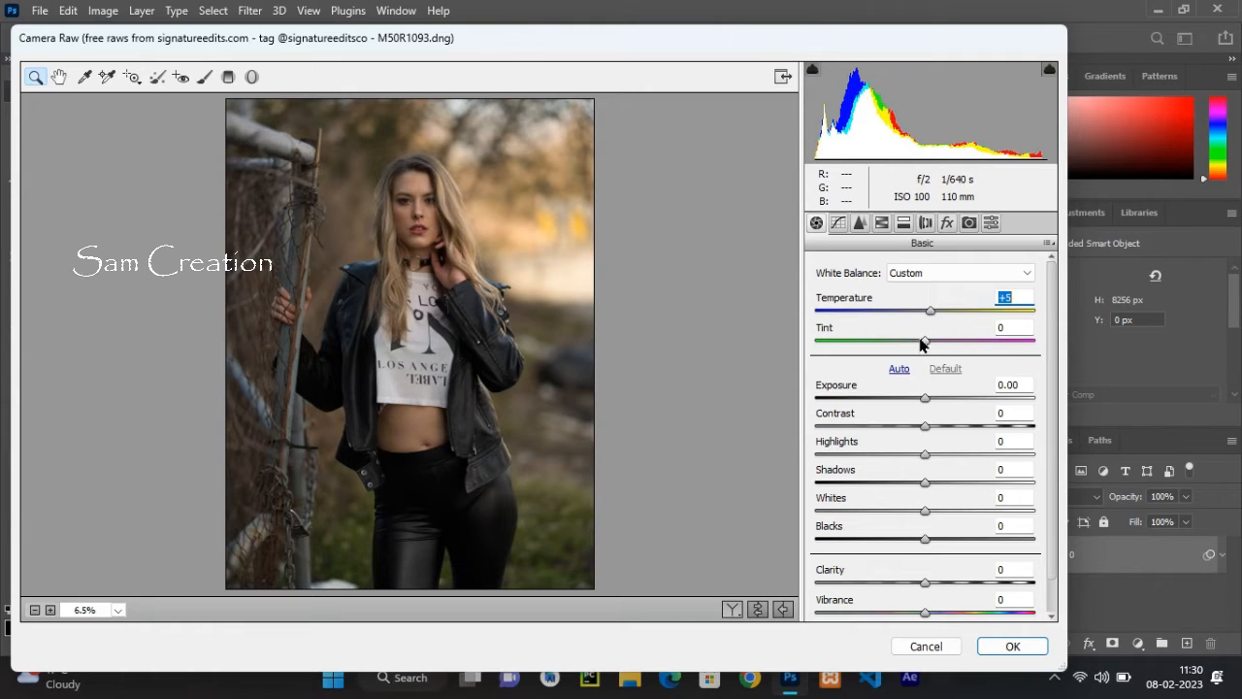
pyautogui.moveTo(923, 345); pyautogui.dragTo(940, 347)
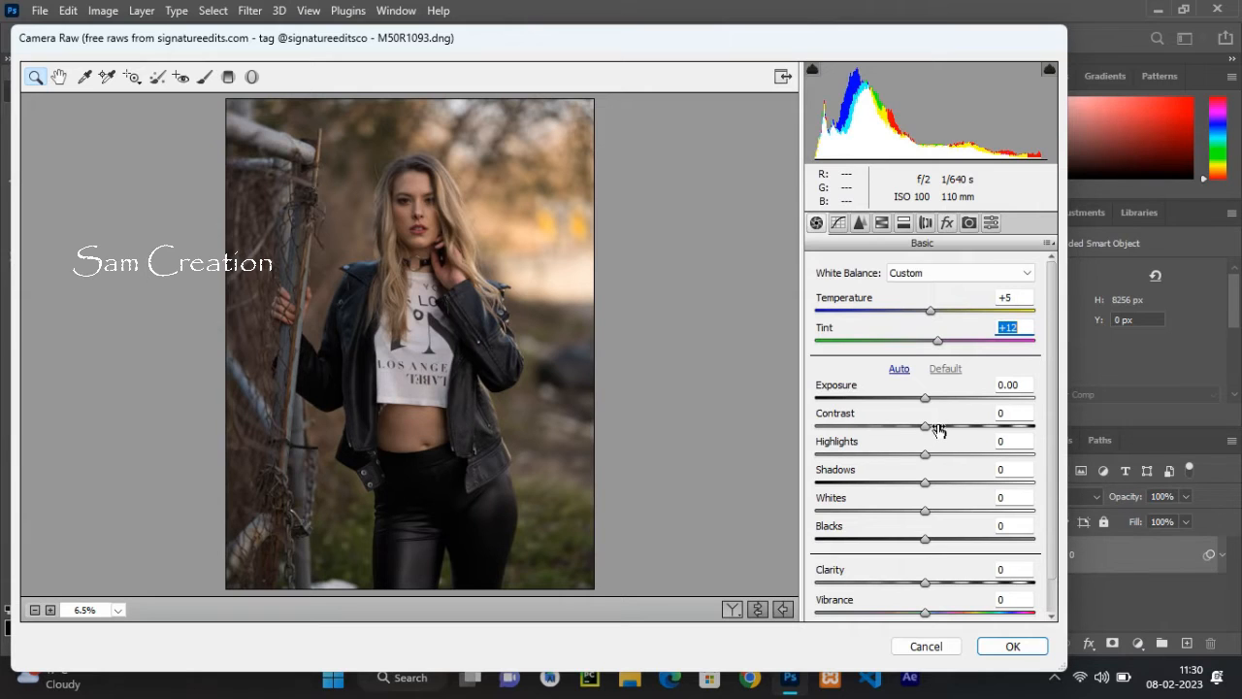
# Step: Deepen the photo's tones with Contrast +31, Shadows -53 and Blacks -43
pyautogui.moveTo(927, 431); pyautogui.dragTo(959, 432)
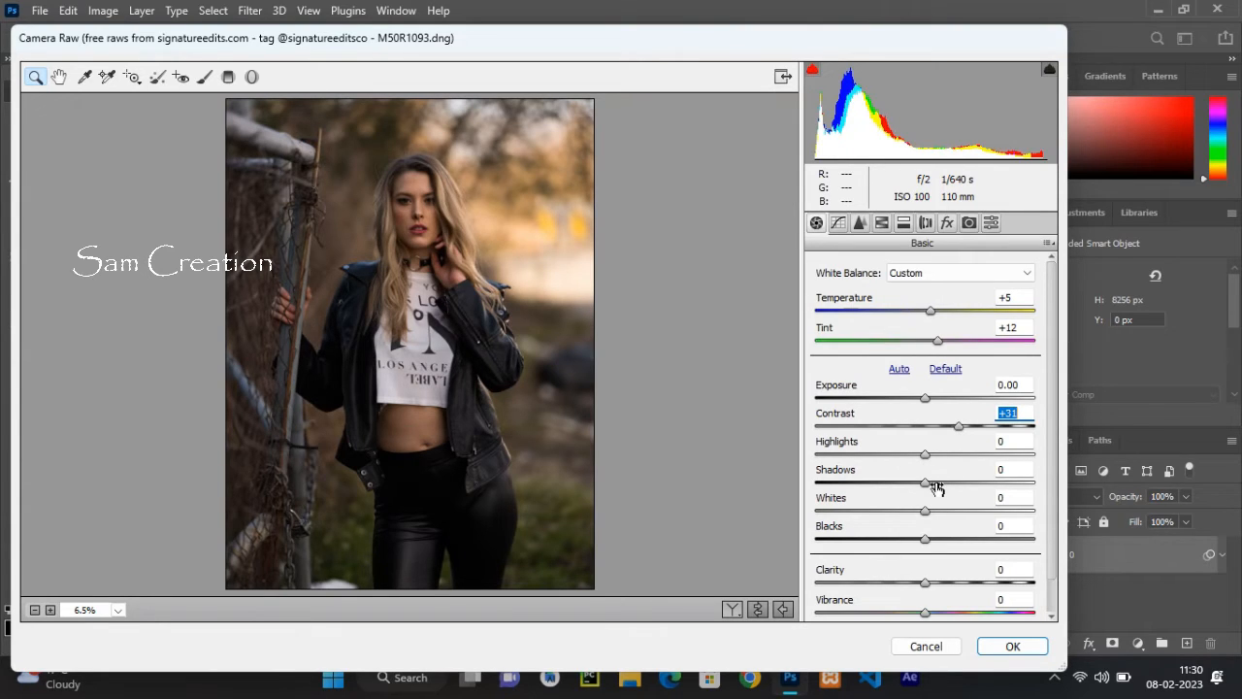
pyautogui.moveTo(926, 486); pyautogui.dragTo(868, 487)
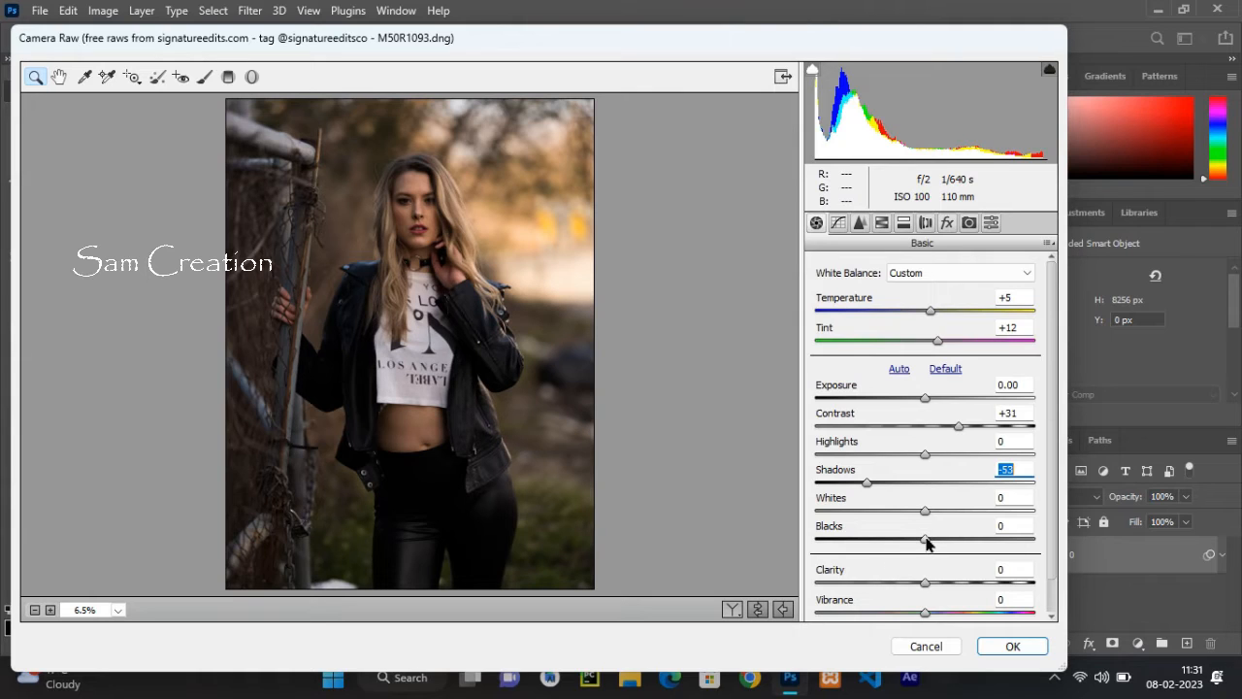
pyautogui.moveTo(927, 544); pyautogui.dragTo(881, 543)
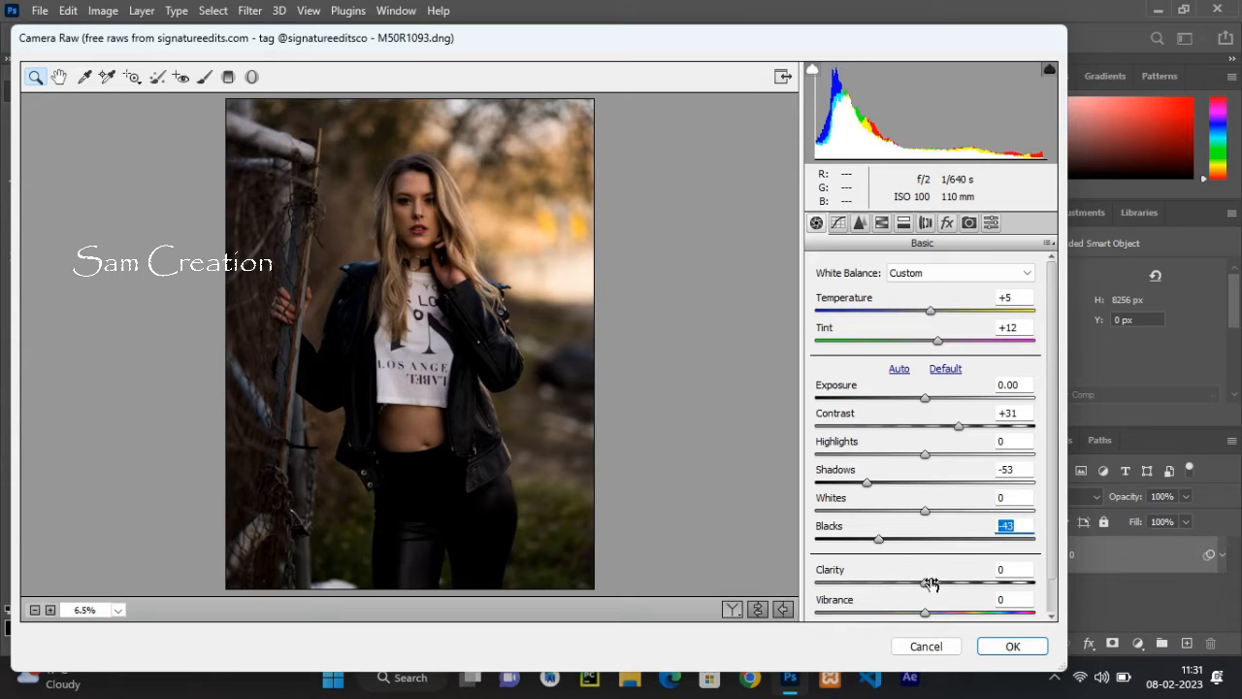
# Step: Raise the photo's Clarity to +20 and Vibrance to +22
pyautogui.moveTo(924, 584); pyautogui.dragTo(948, 591)
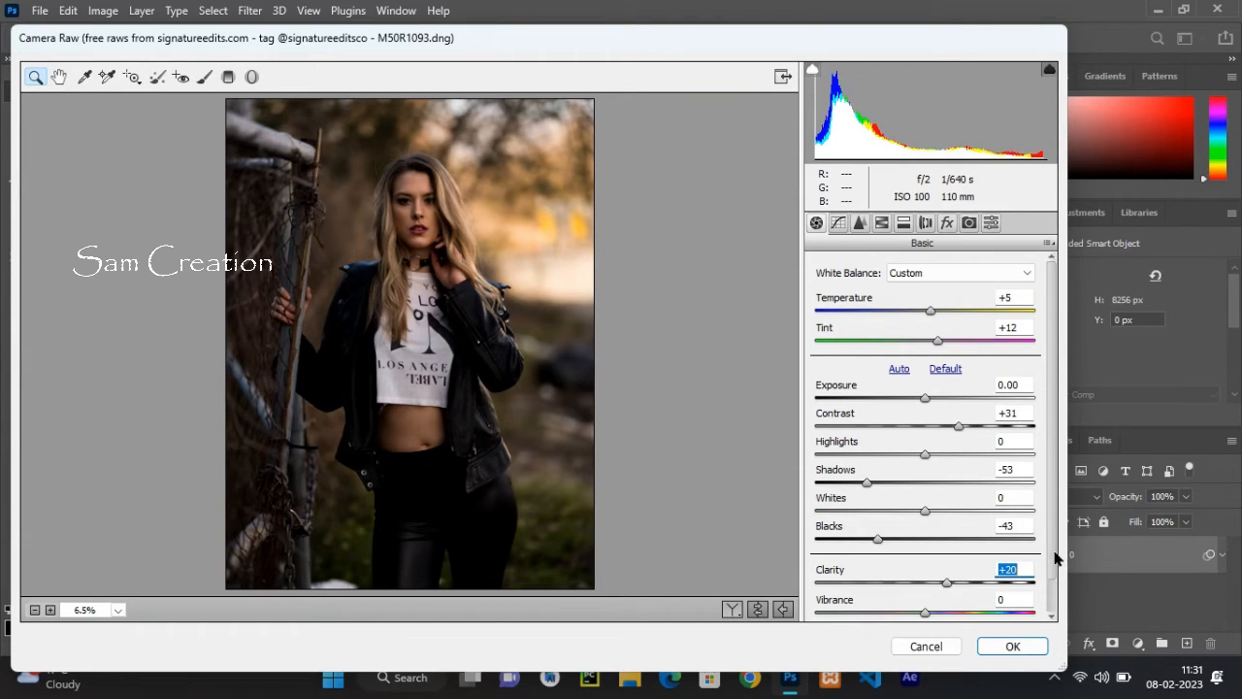
pyautogui.moveTo(1053, 561); pyautogui.dragTo(1056, 606)
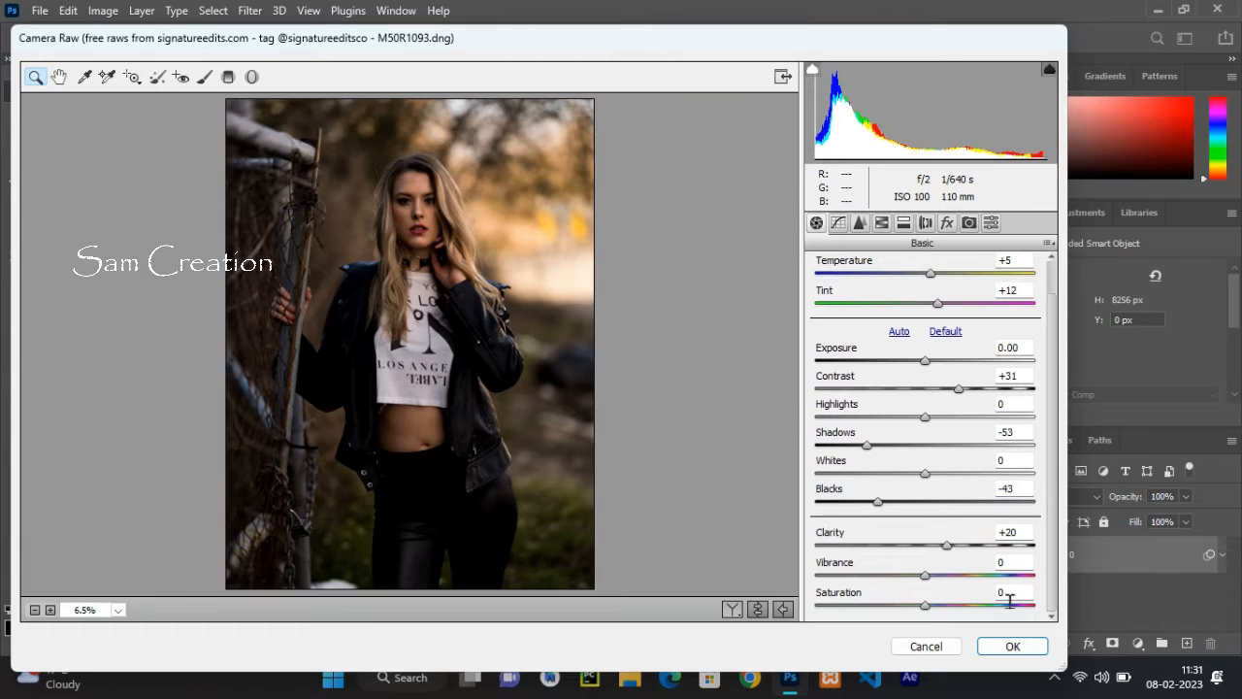
pyautogui.moveTo(929, 584); pyautogui.dragTo(951, 580)
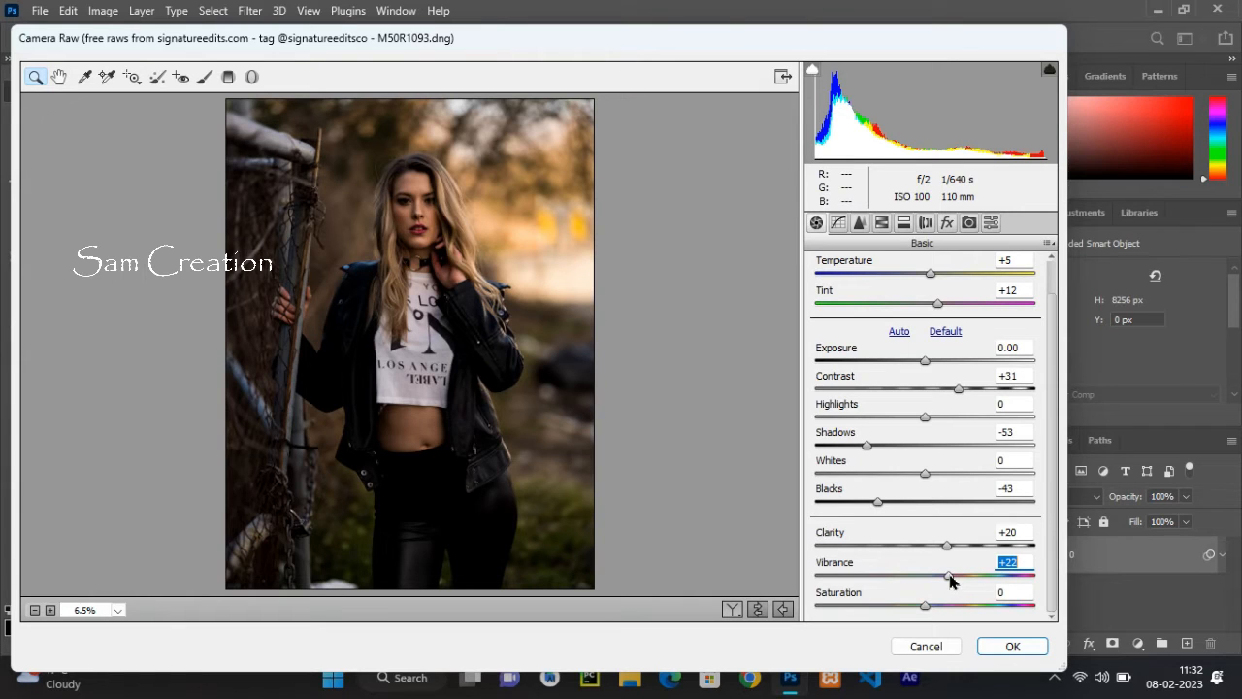
# Step: On the RGB point tone curve, add points at about 64/63, 126/129 and 191/191, with end points at 3/0 and 254/255
pyautogui.click(840, 226)
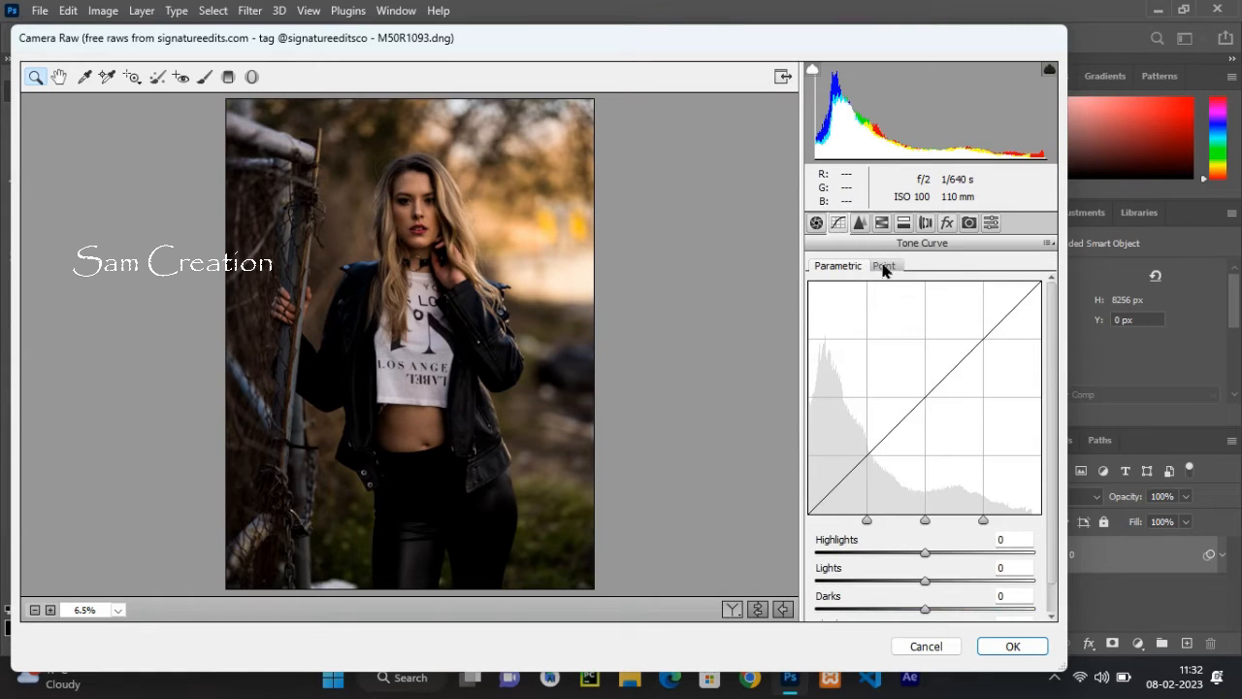
pyautogui.click(885, 268)
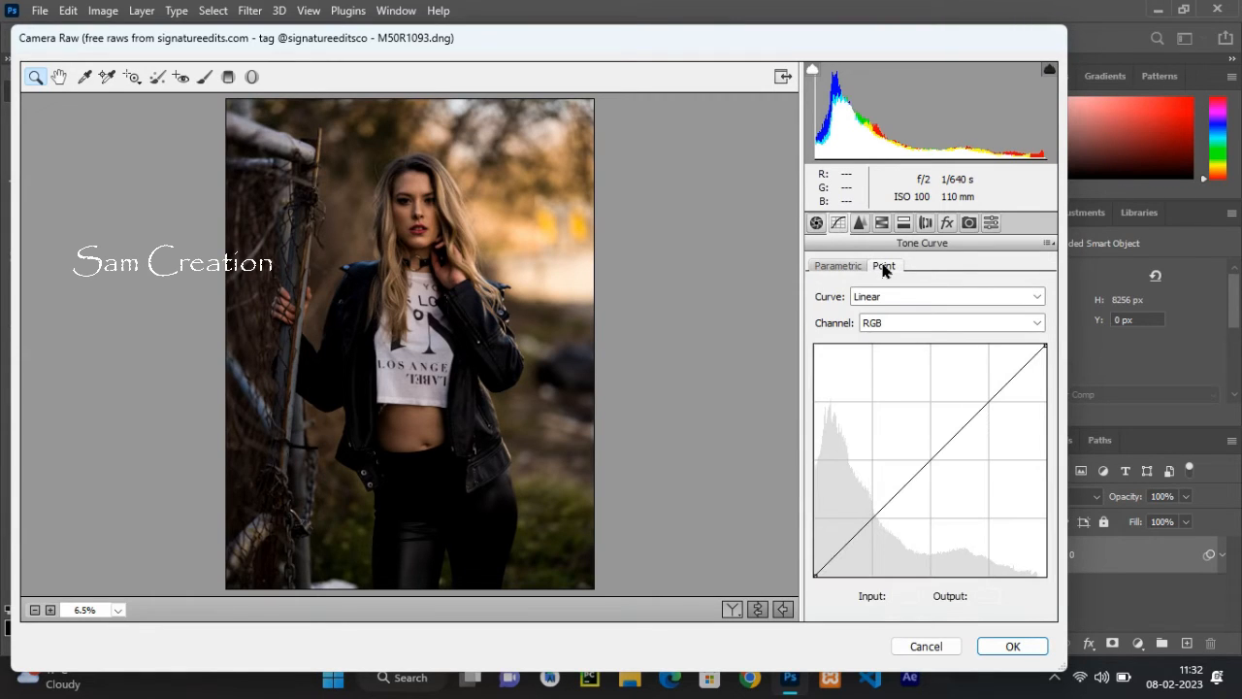
pyautogui.click(829, 587)
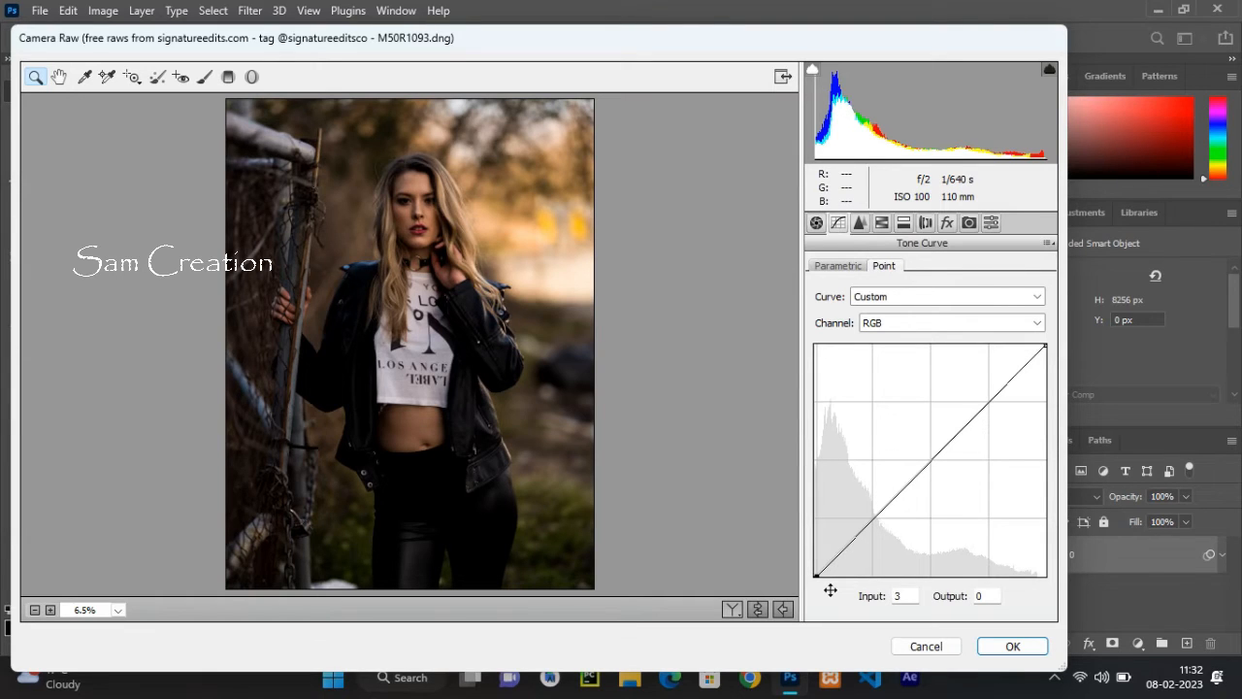
pyautogui.click(885, 532)
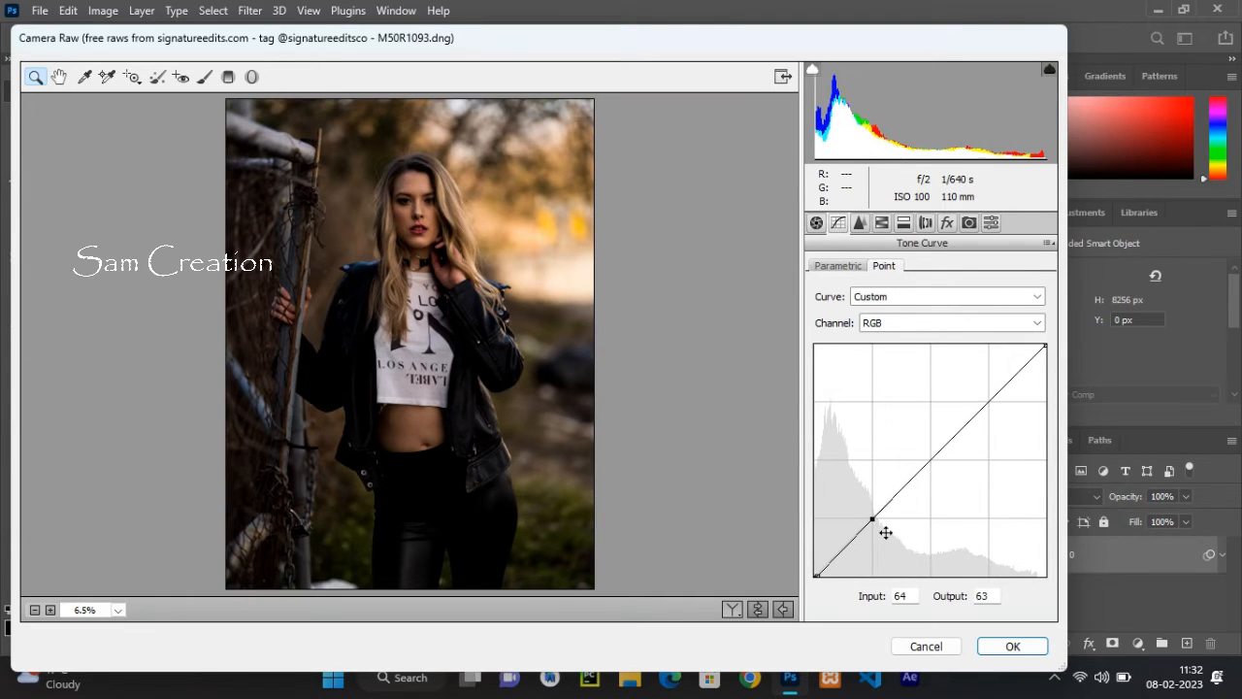
pyautogui.click(943, 474)
pyautogui.click(1000, 416)
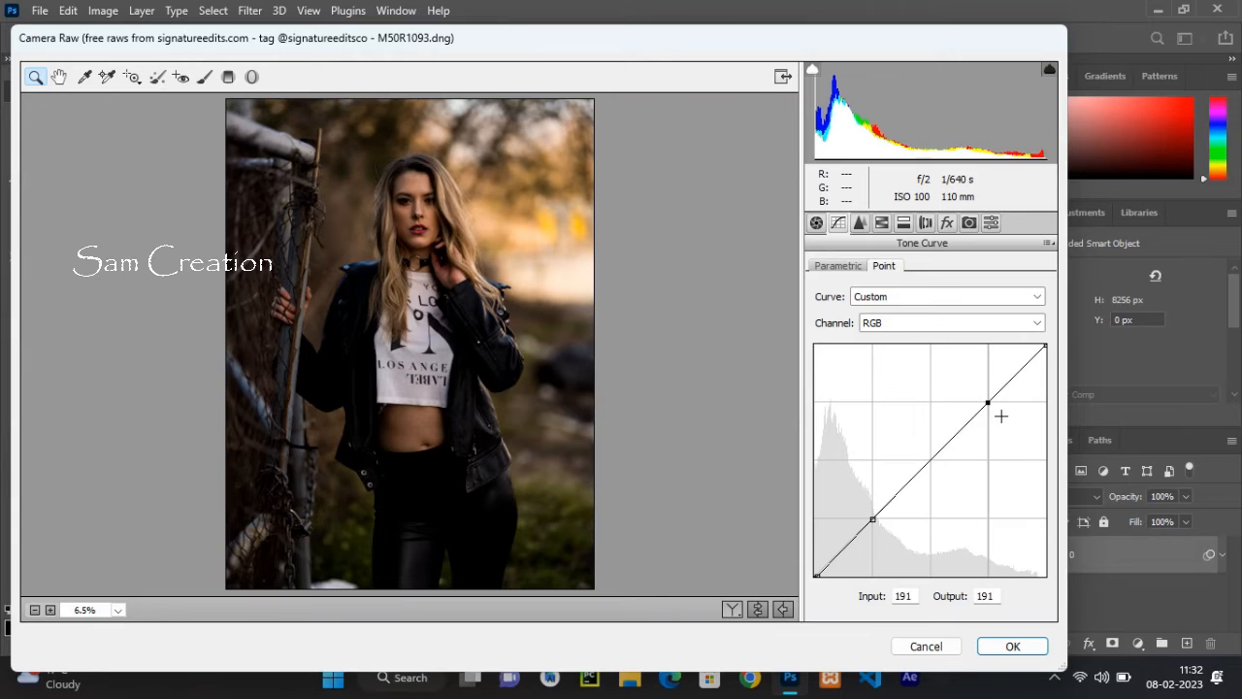
pyautogui.click(943, 471)
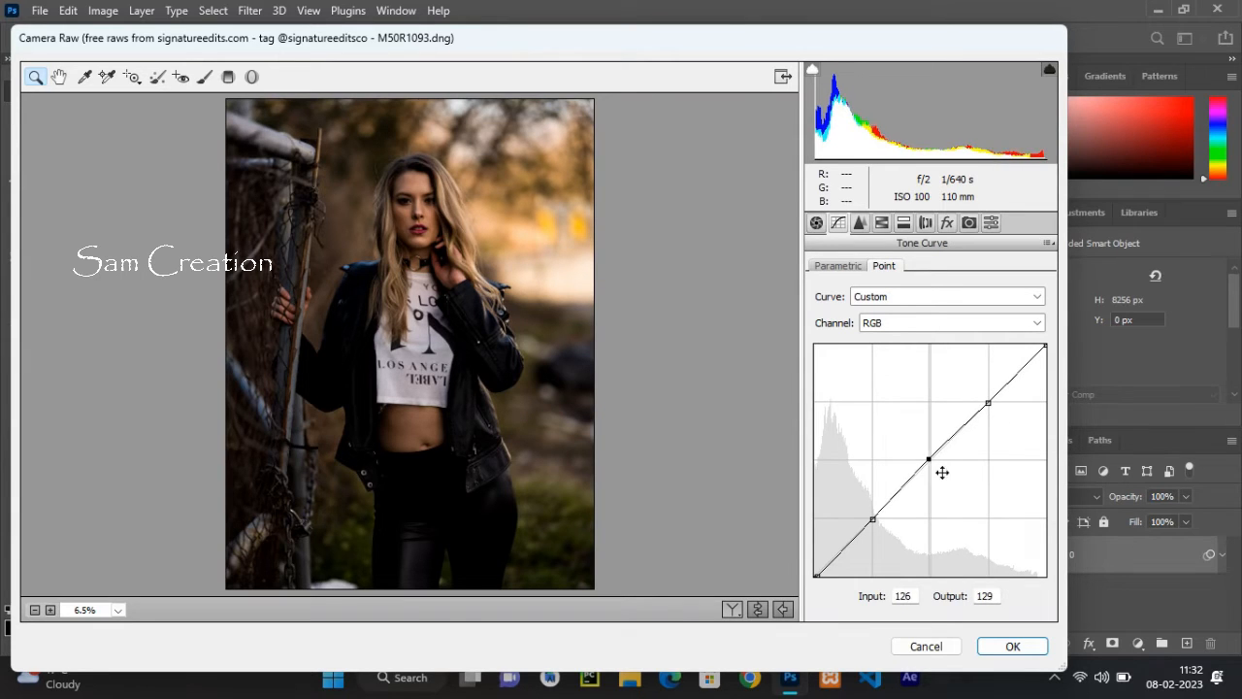
pyautogui.click(1047, 348)
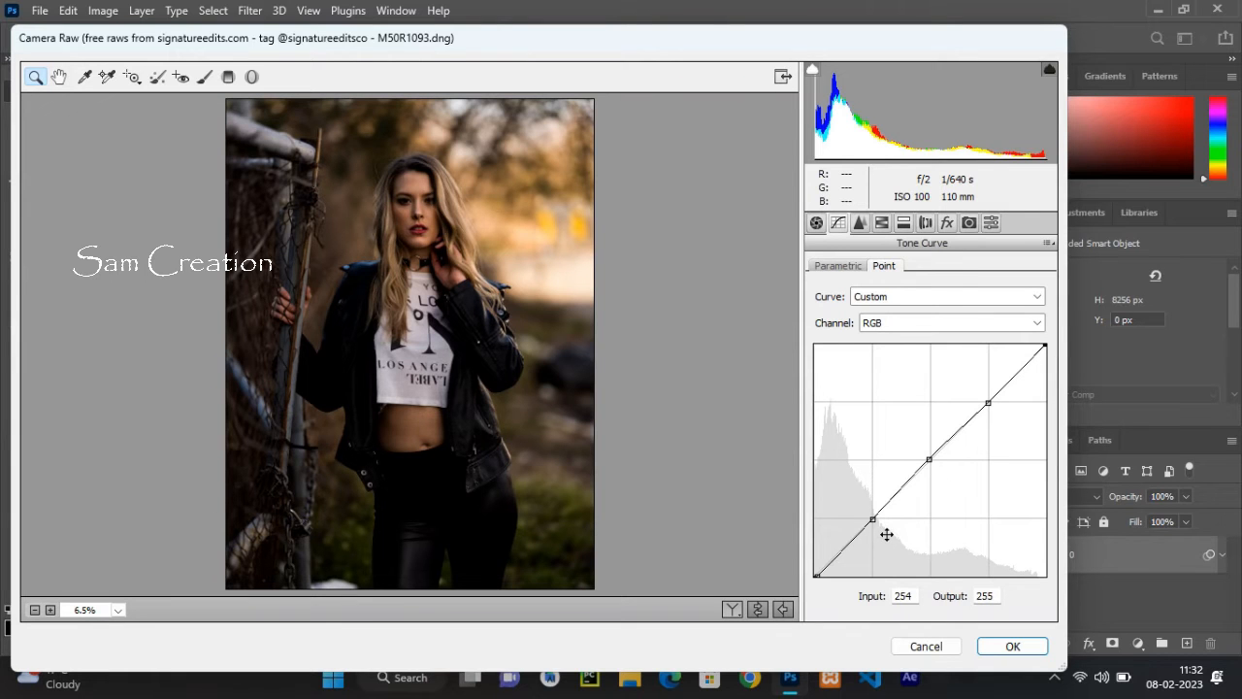
# Step: Shift the curve's lower-quarter point to about 66/62 and set its darkest point to input 9, output 15
pyautogui.moveTo(887, 534)
pyautogui.mouseDown()
pyautogui.moveTo(896, 540)
pyautogui.moveTo(878, 516)
pyautogui.moveTo(882, 549)
pyautogui.moveTo(887, 531)
pyautogui.mouseUp()
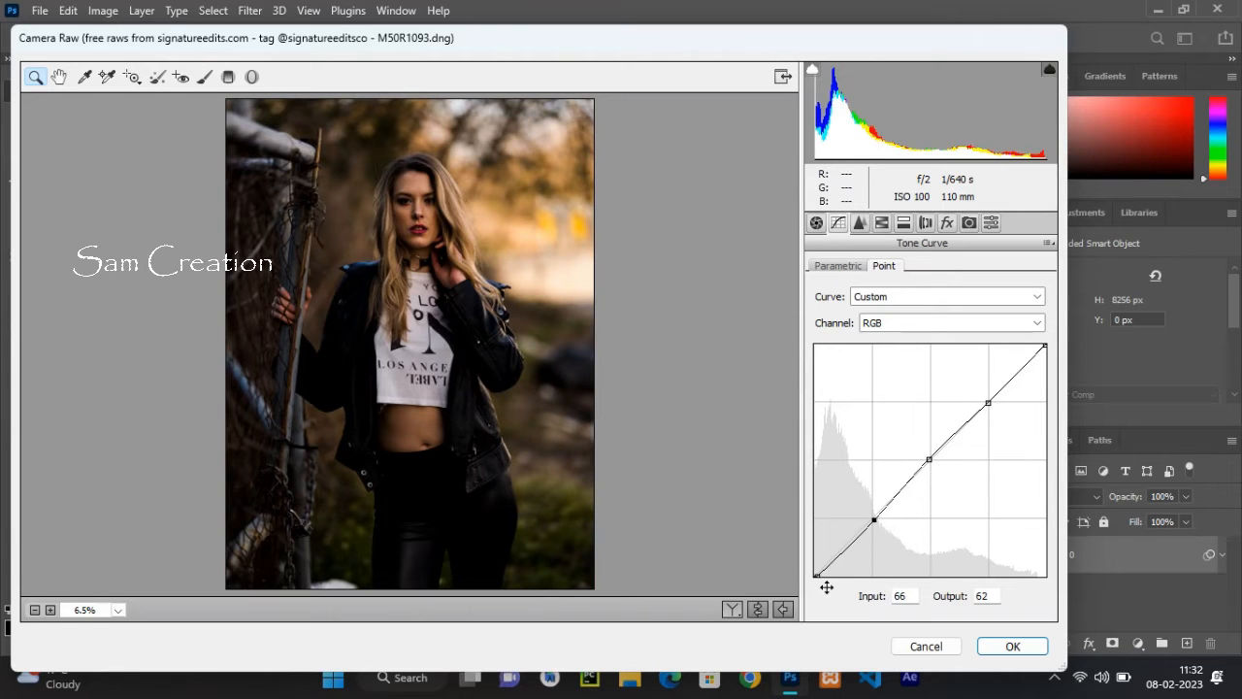
pyautogui.moveTo(826, 585); pyautogui.dragTo(835, 573)
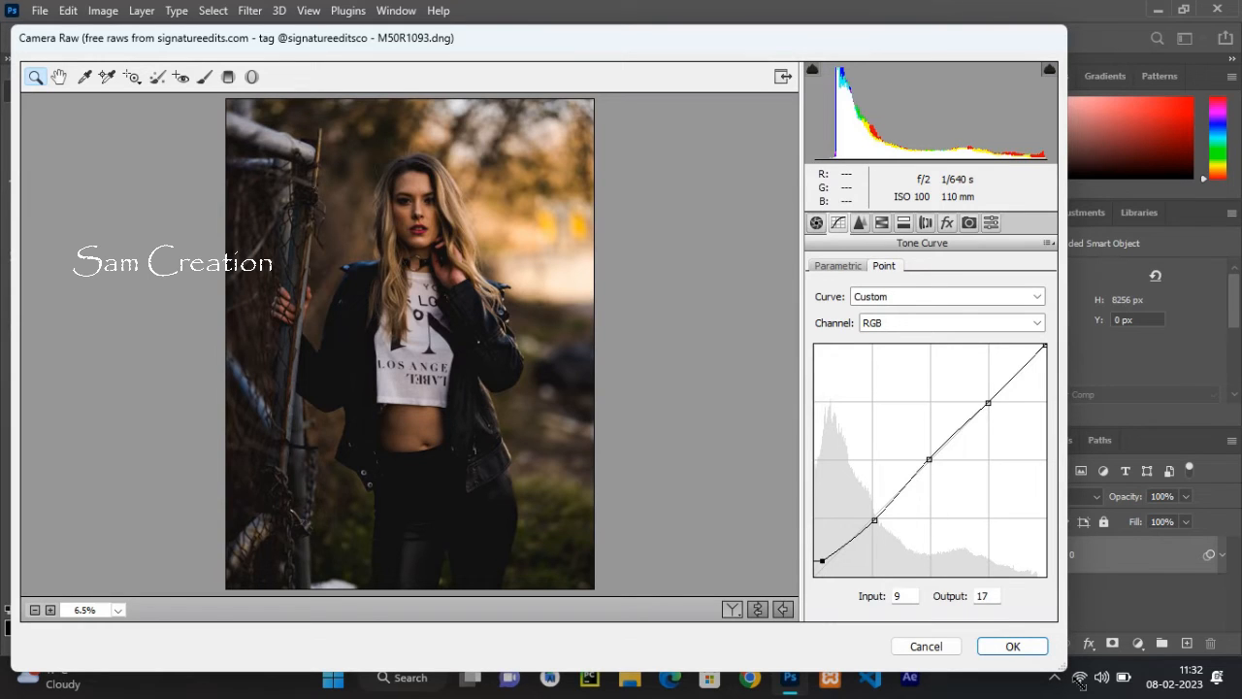
pyautogui.click(995, 592)
pyautogui.press('BackSpace')
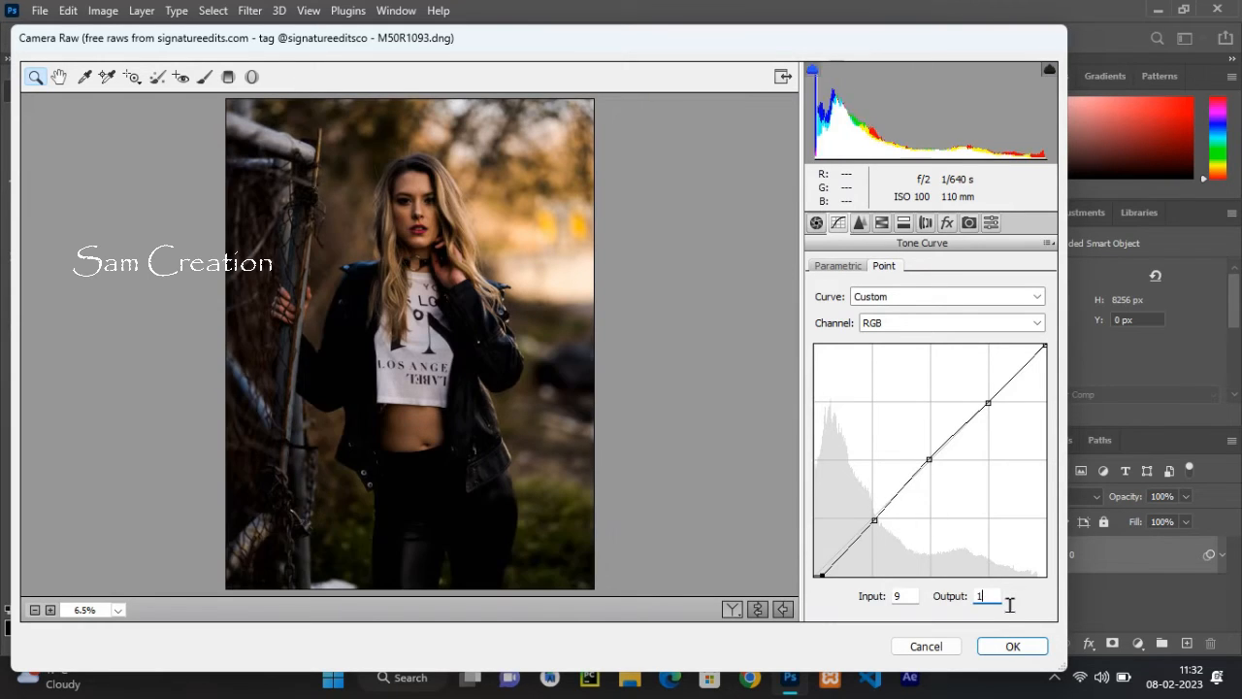
pyautogui.write('5')
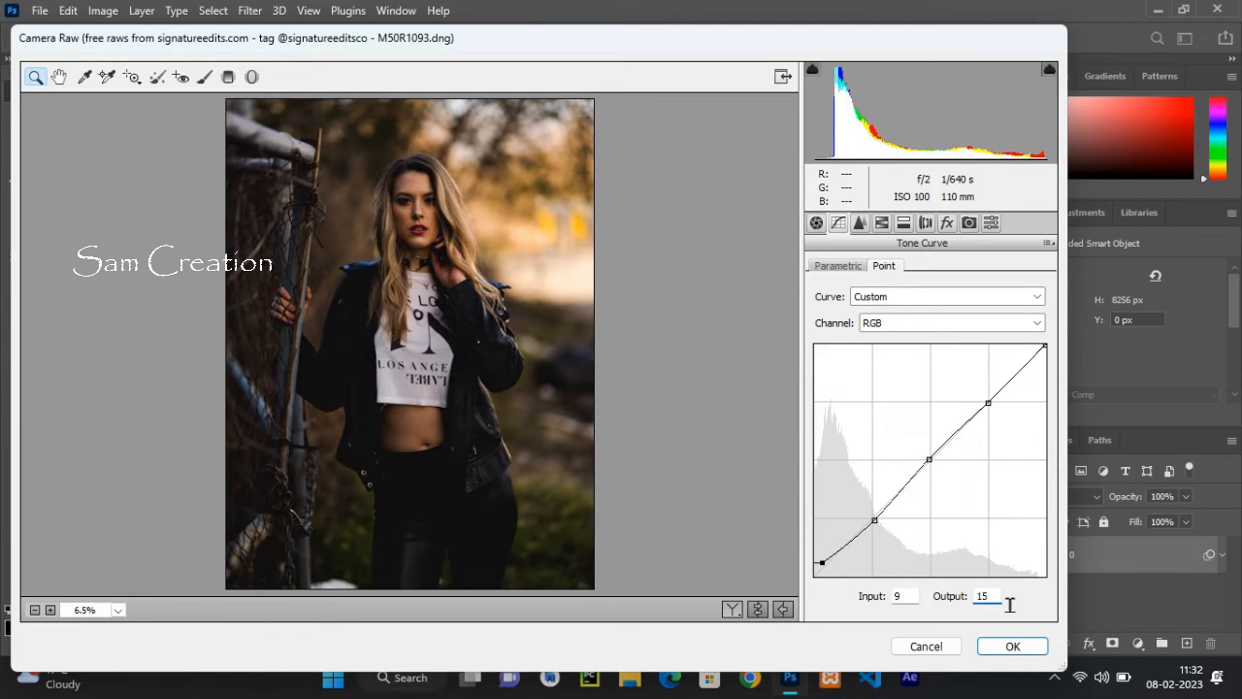
# Step: Set the sharpening Amount to 29 and noise reduction to Luminance 47, Luminance Detail 59 and Luminance Contrast 11
pyautogui.click(862, 224)
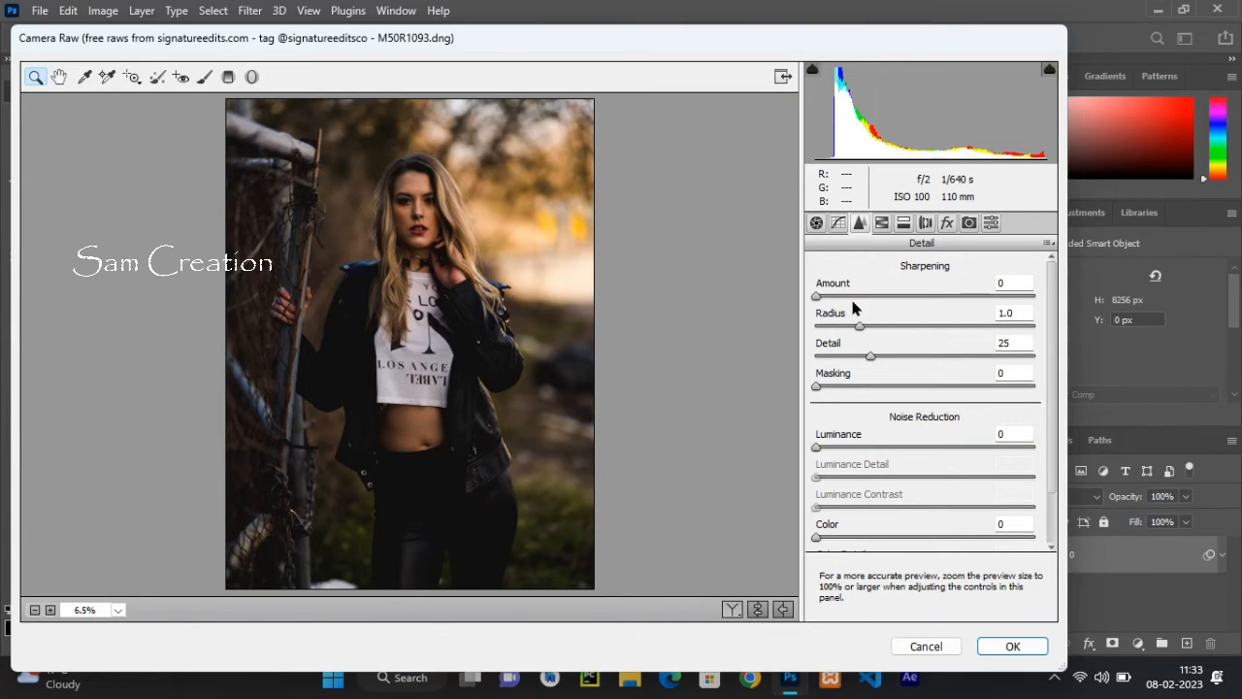
pyautogui.click(819, 296)
pyautogui.moveTo(818, 296); pyautogui.dragTo(860, 296)
pyautogui.moveTo(817, 448); pyautogui.dragTo(947, 479)
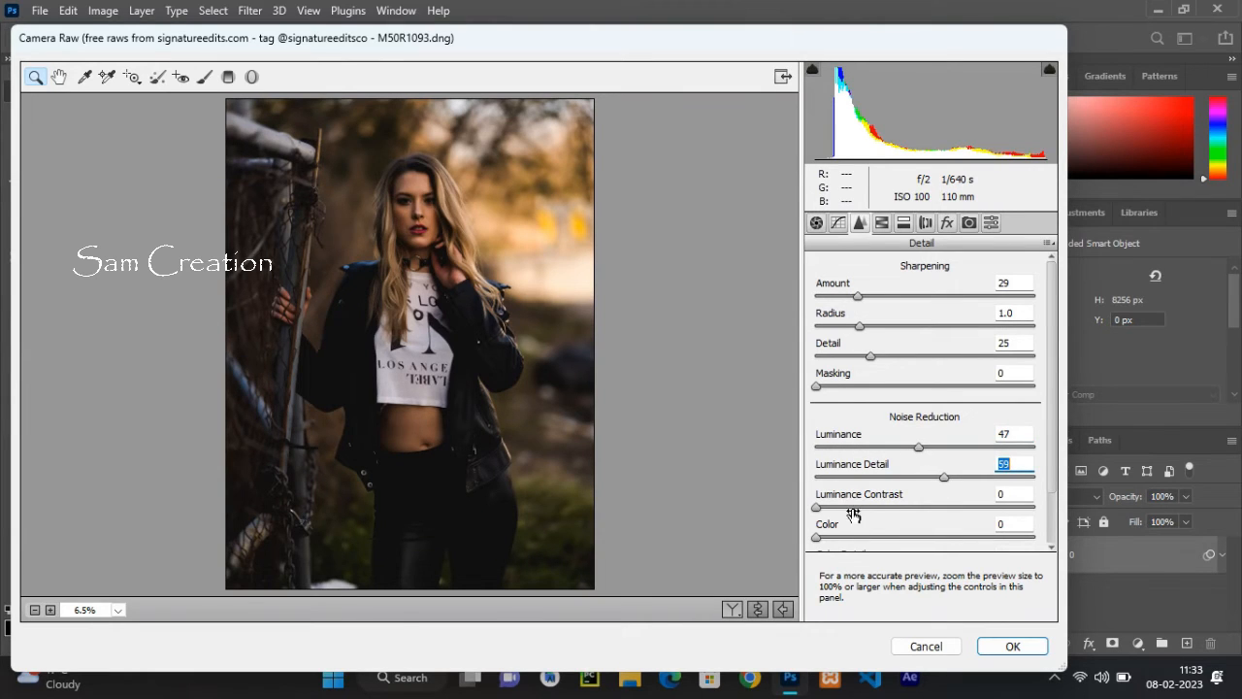
pyautogui.click(843, 508)
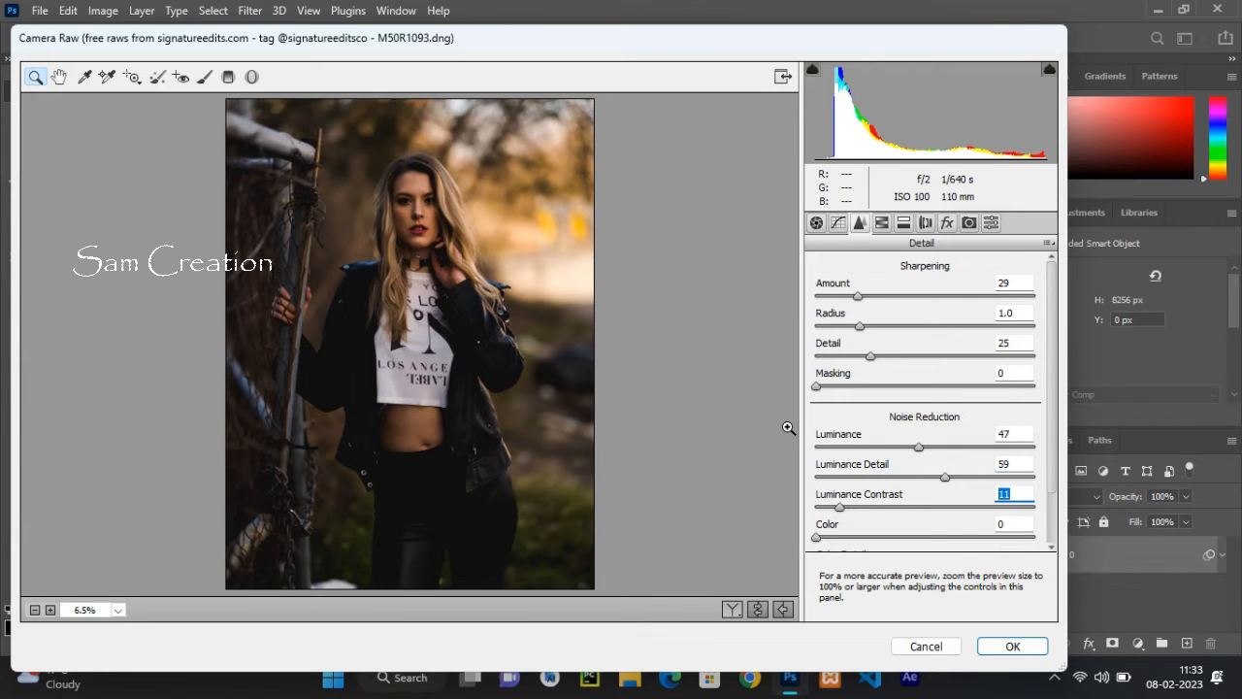
# Step: Shift the HSL hues, setting Reds to +51 and Yellows to -100
pyautogui.click(881, 223)
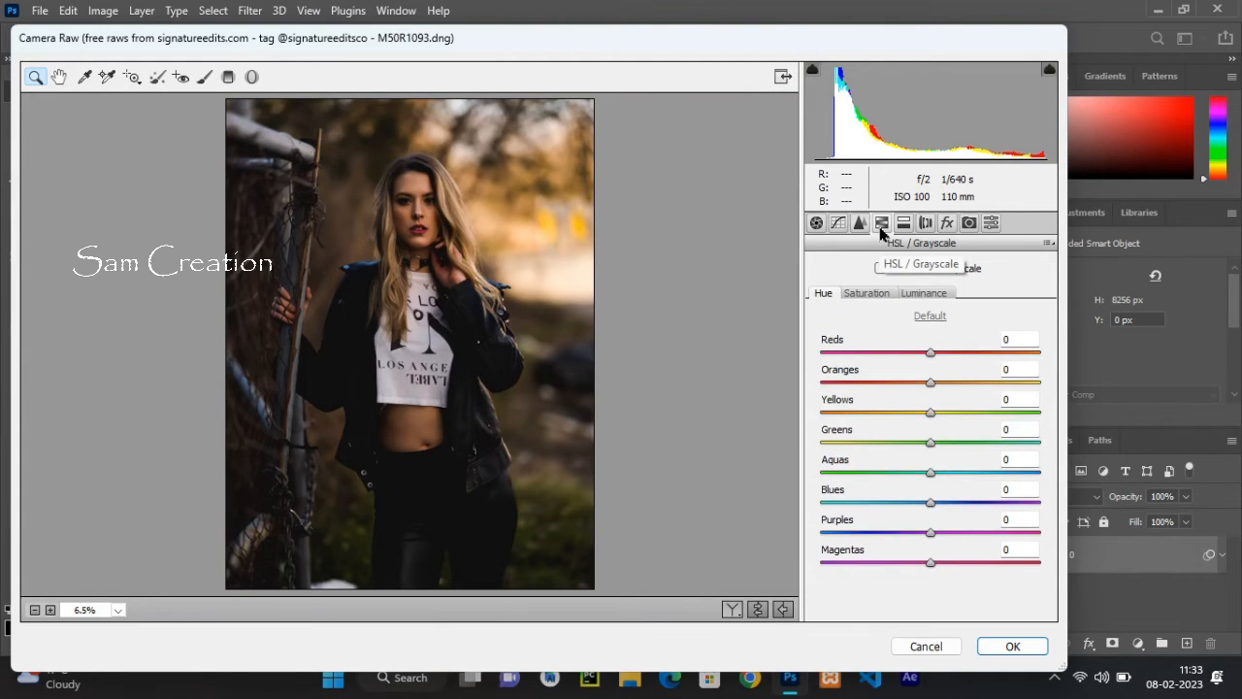
pyautogui.click(930, 353)
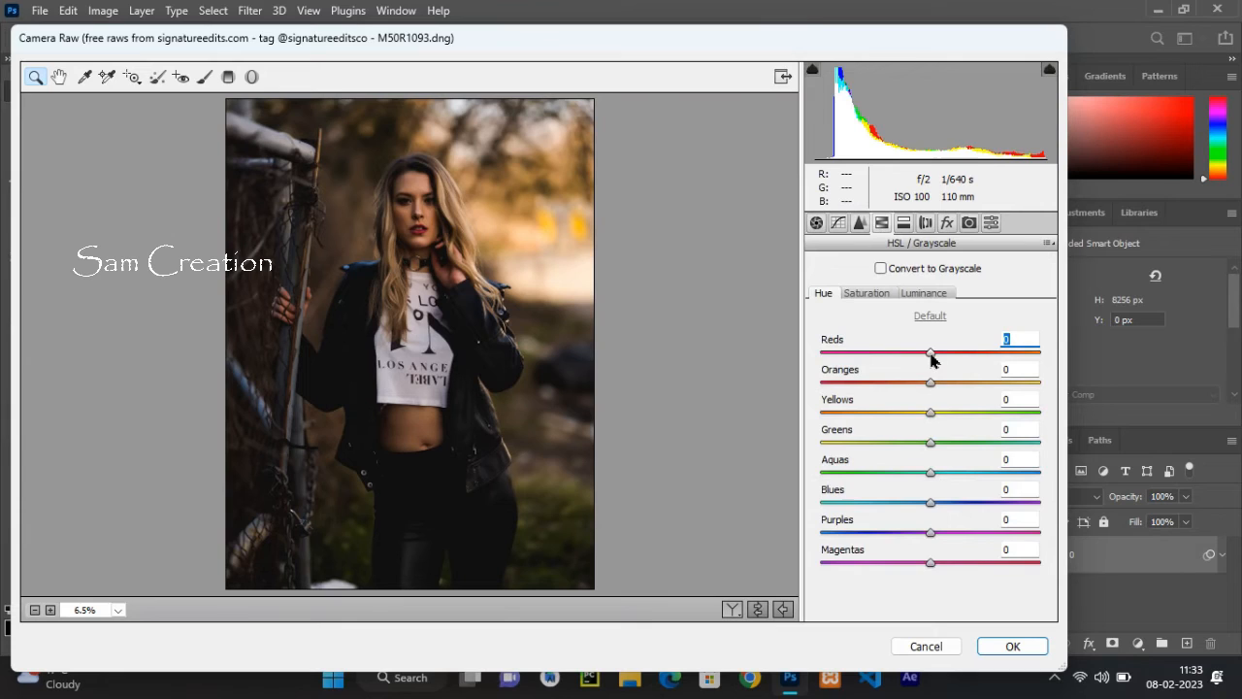
pyautogui.moveTo(932, 359); pyautogui.dragTo(988, 359)
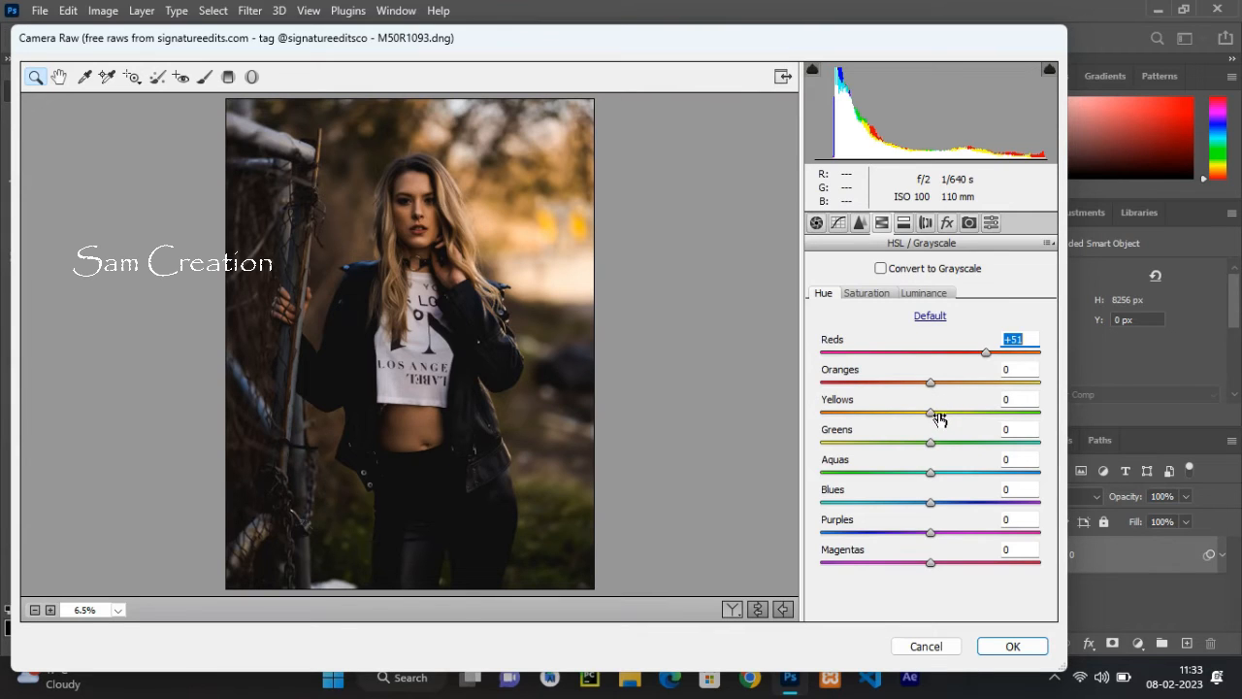
pyautogui.moveTo(929, 417); pyautogui.dragTo(816, 423)
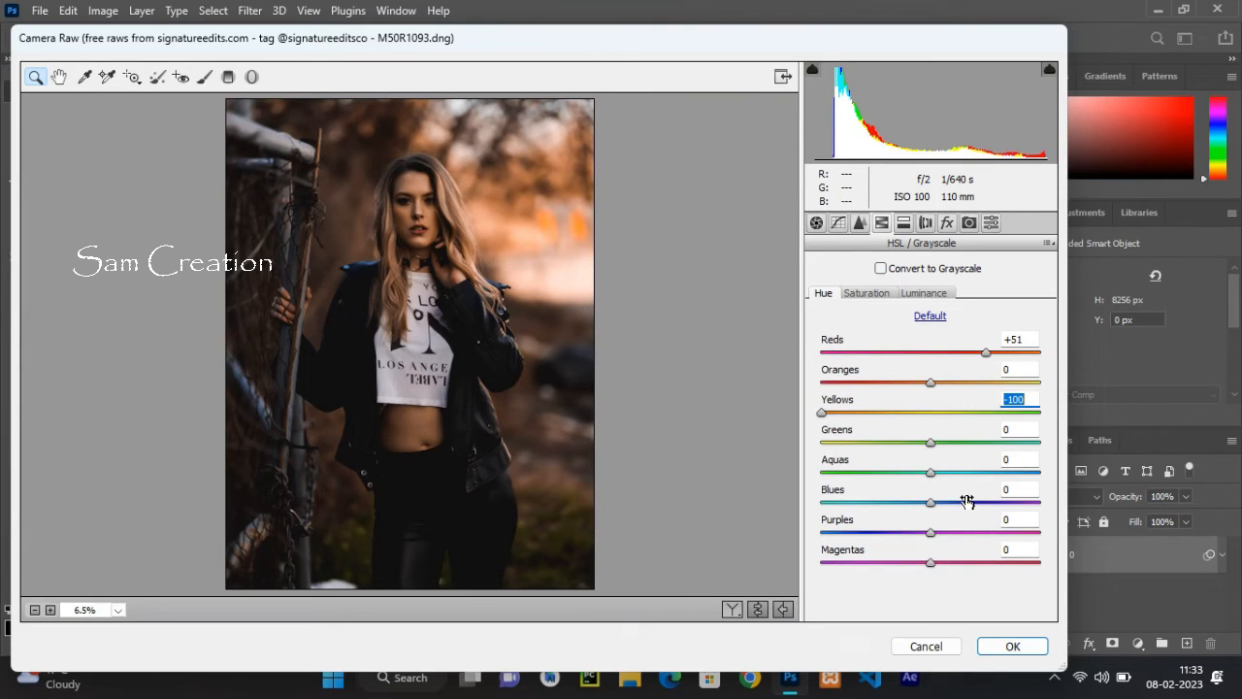
# Step: Reduce the HSL saturation of Oranges to -26, Yellows to -99 and Greens to -100
pyautogui.click(873, 294)
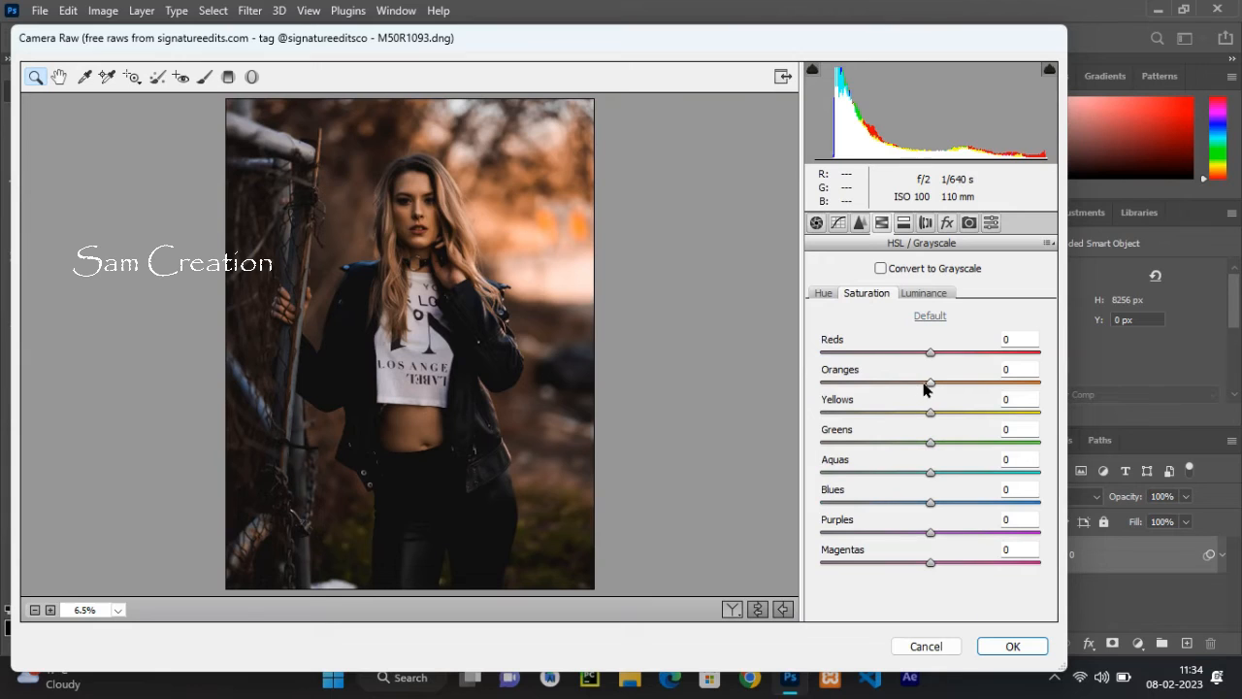
pyautogui.moveTo(924, 383); pyautogui.dragTo(899, 385)
pyautogui.moveTo(899, 385); pyautogui.dragTo(901, 385)
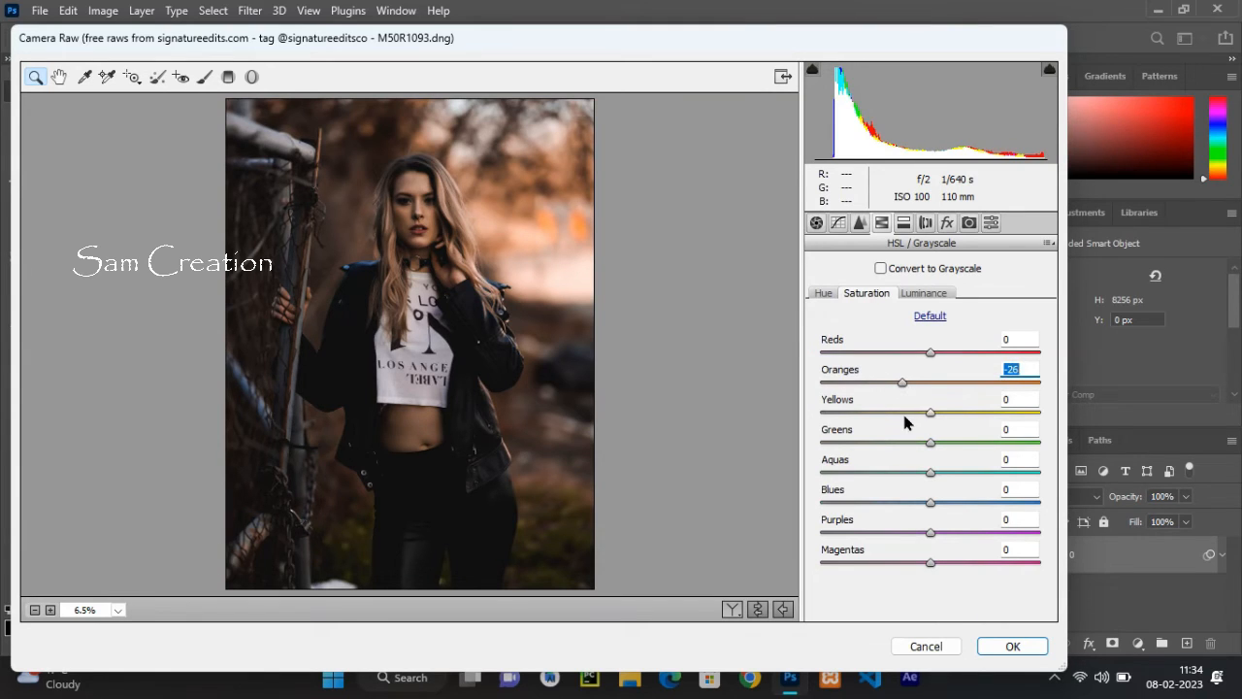
pyautogui.click(824, 414)
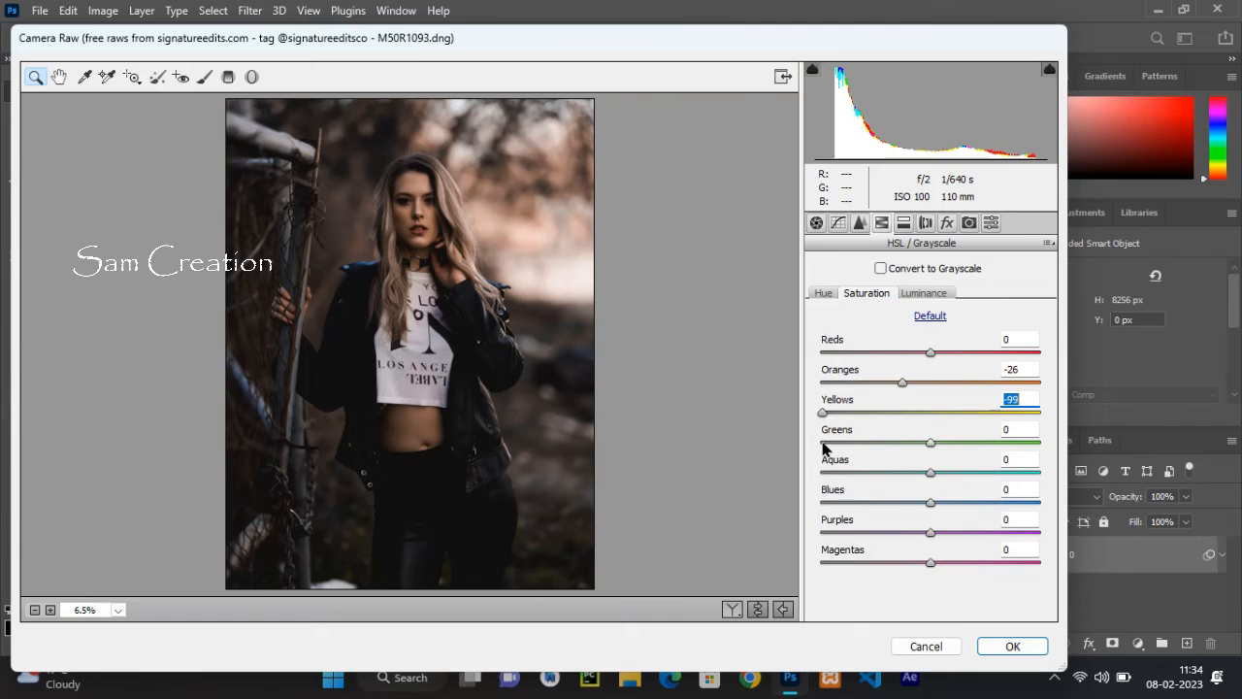
pyautogui.click(822, 442)
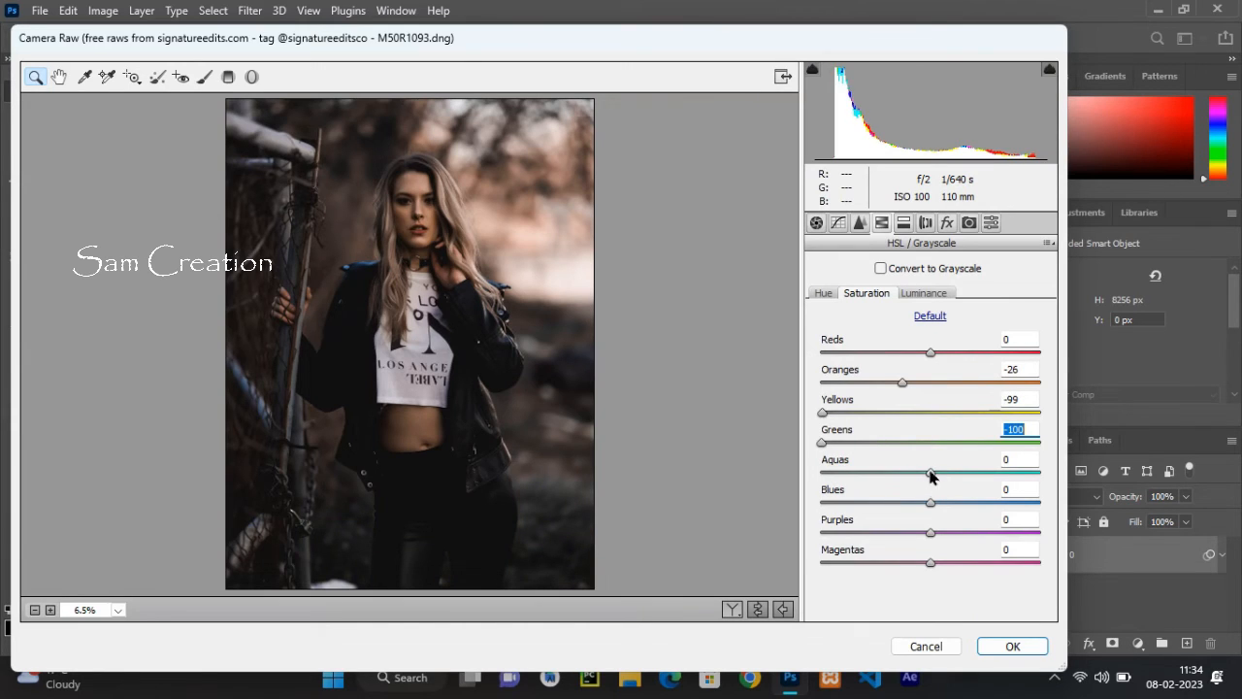
# Step: Reduce the HSL saturation of Aquas, Blues, Purples and Magentas to -100 each
pyautogui.moveTo(930, 473); pyautogui.dragTo(822, 475)
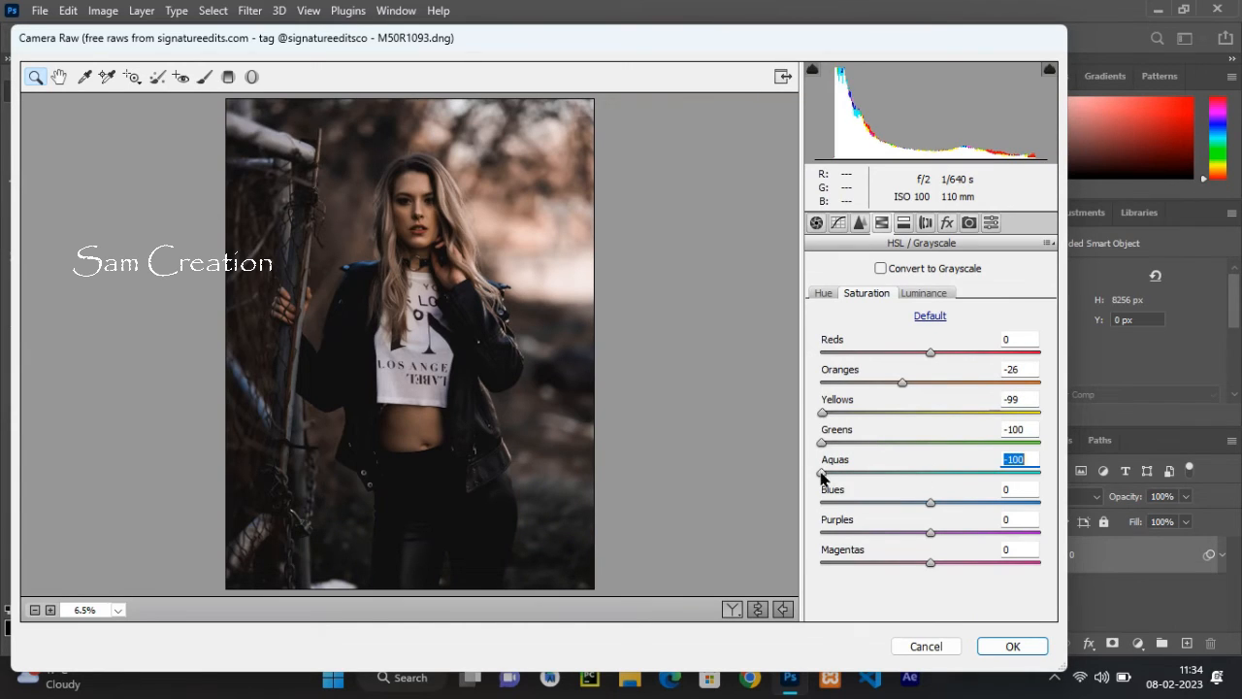
pyautogui.moveTo(930, 502); pyautogui.dragTo(813, 514)
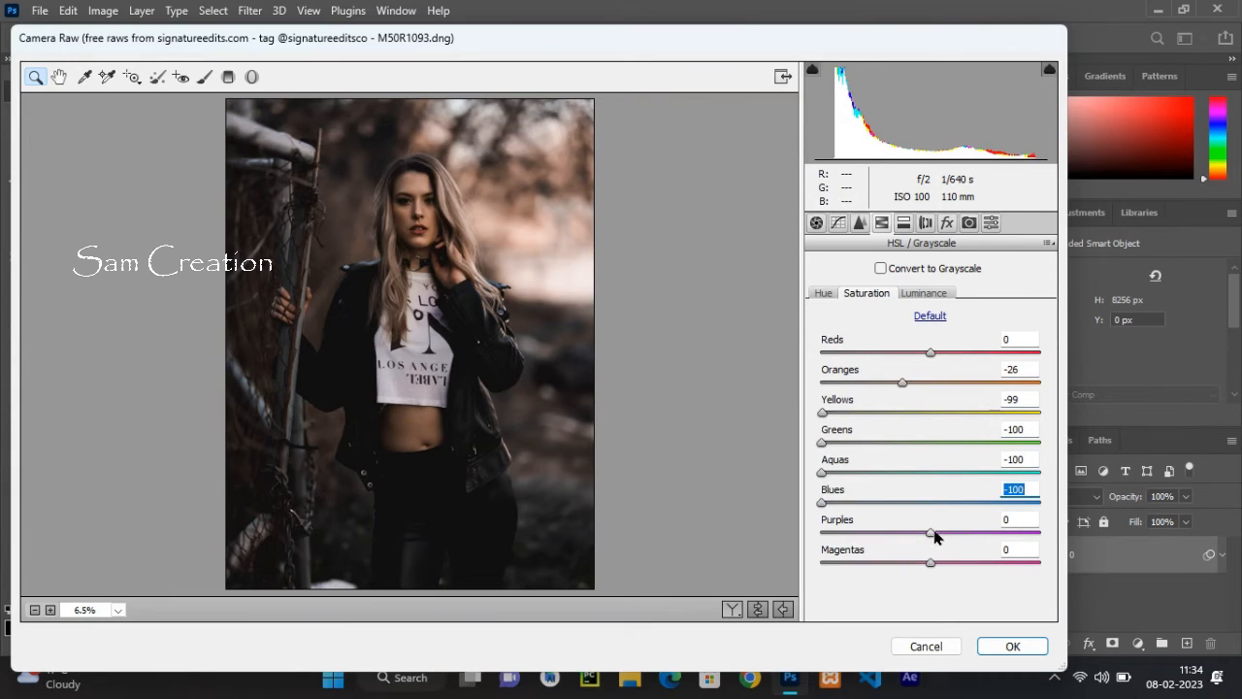
pyautogui.moveTo(935, 536); pyautogui.dragTo(816, 543)
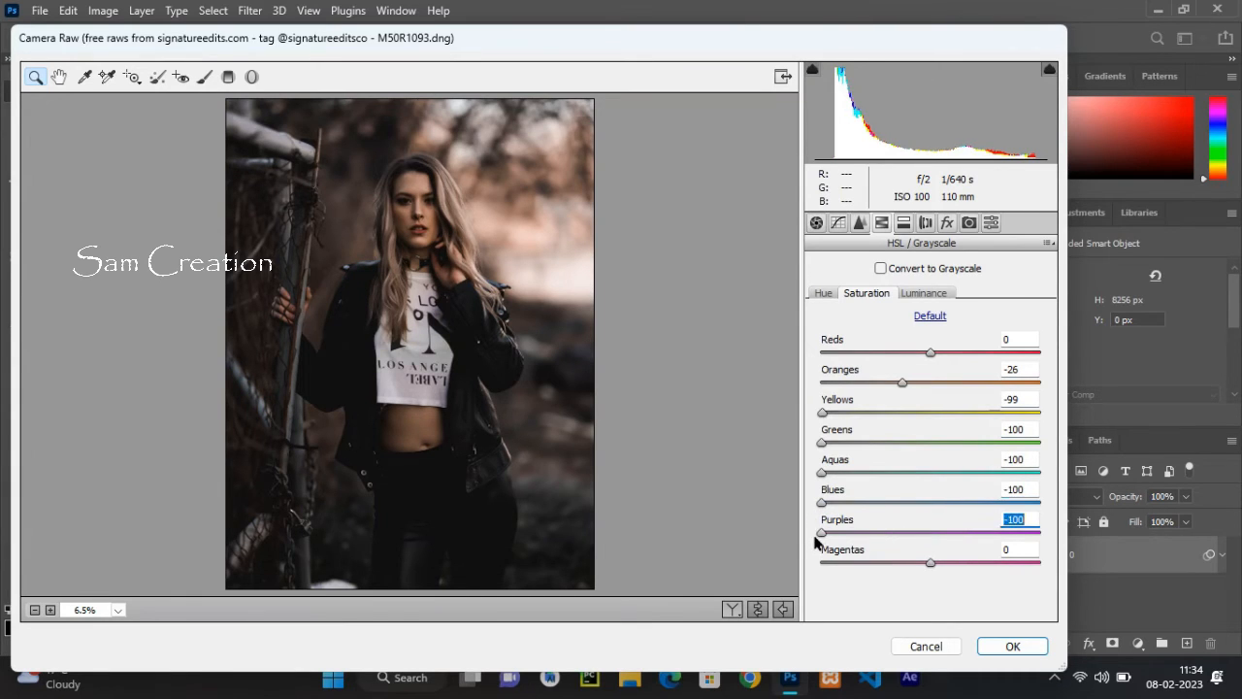
pyautogui.moveTo(930, 564); pyautogui.dragTo(813, 570)
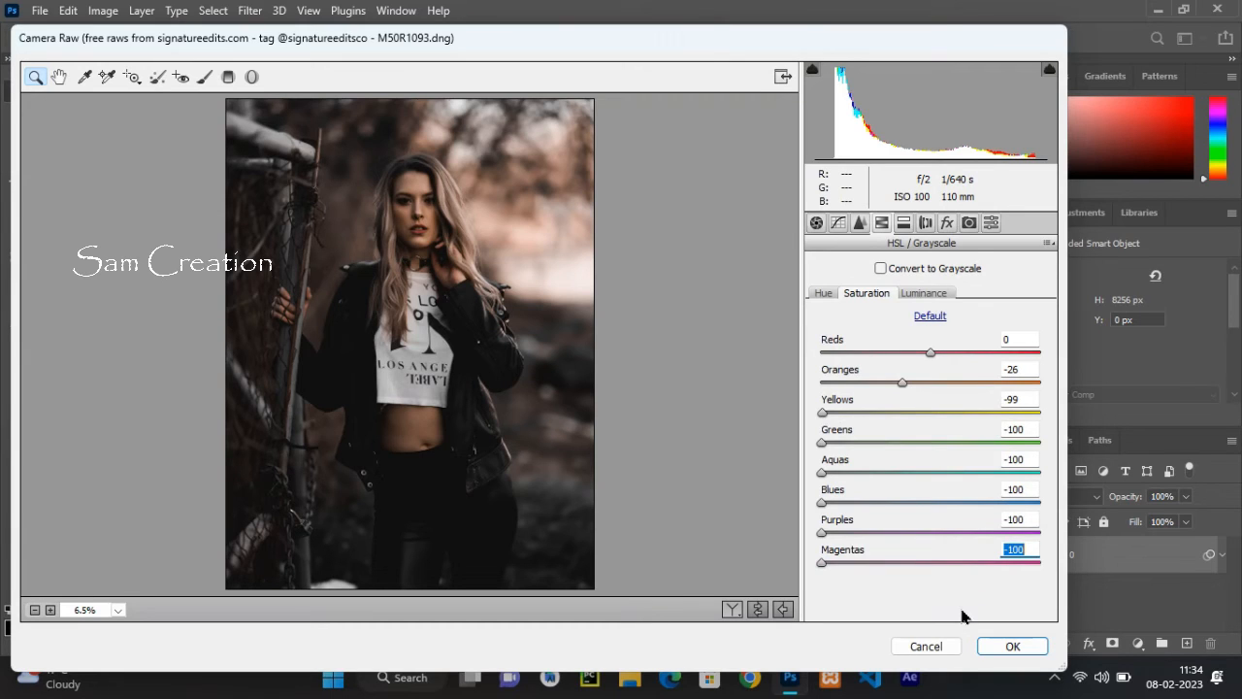
# Step: Set HSL luminance to Reds +12, Oranges +13, Yellows +10, Greens +11, Aquas +11, Blues +12, Purples +10 and Magentas +13
pyautogui.click(930, 295)
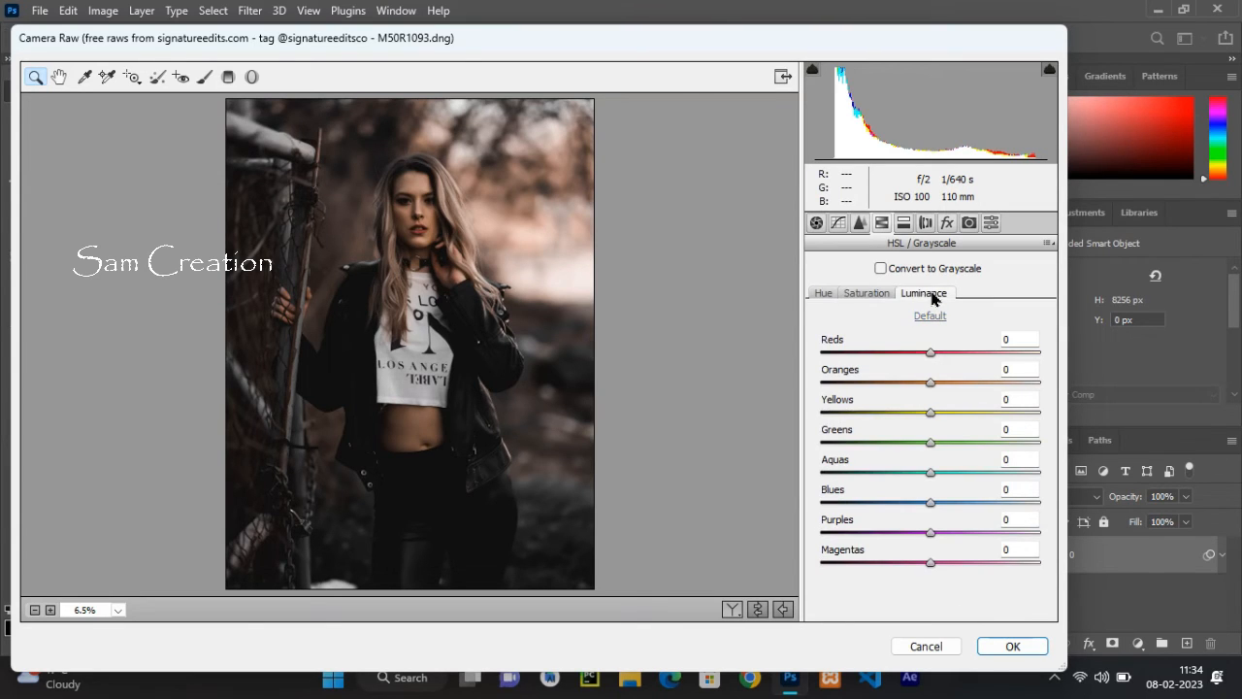
pyautogui.moveTo(929, 356); pyautogui.dragTo(949, 569)
pyautogui.click(932, 444)
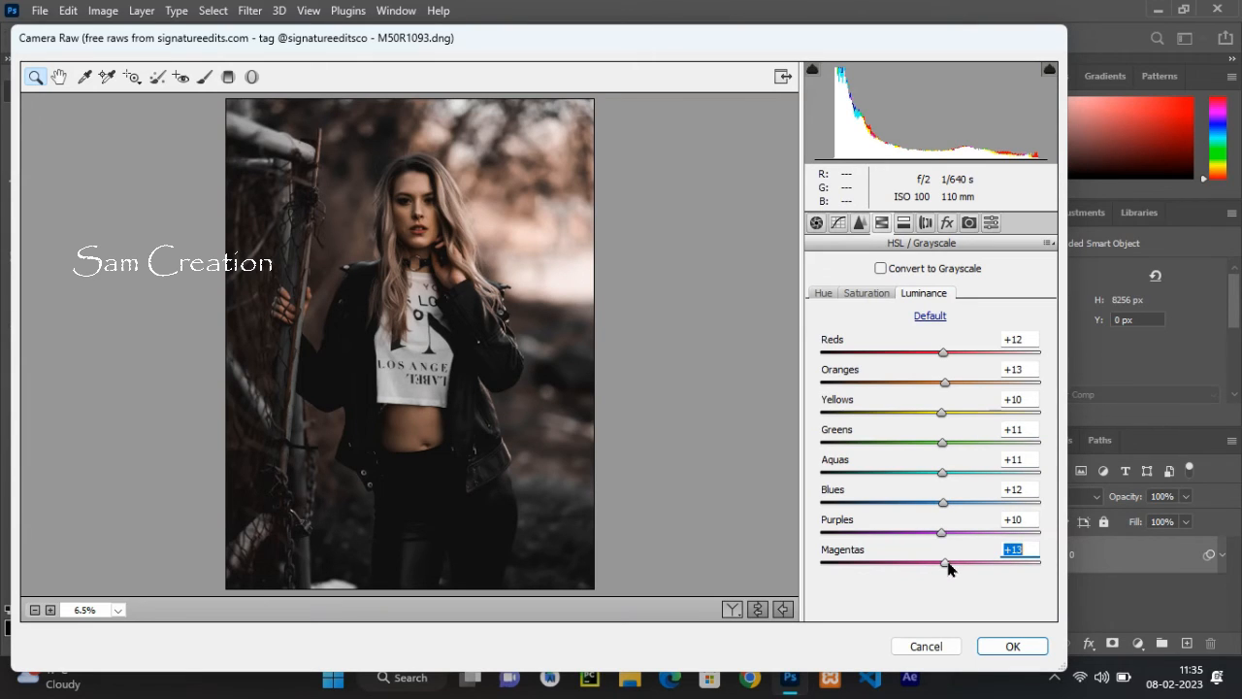
# Step: Split-tone the highlights with Hue 32 and slightly raise their saturation
pyautogui.click(904, 225)
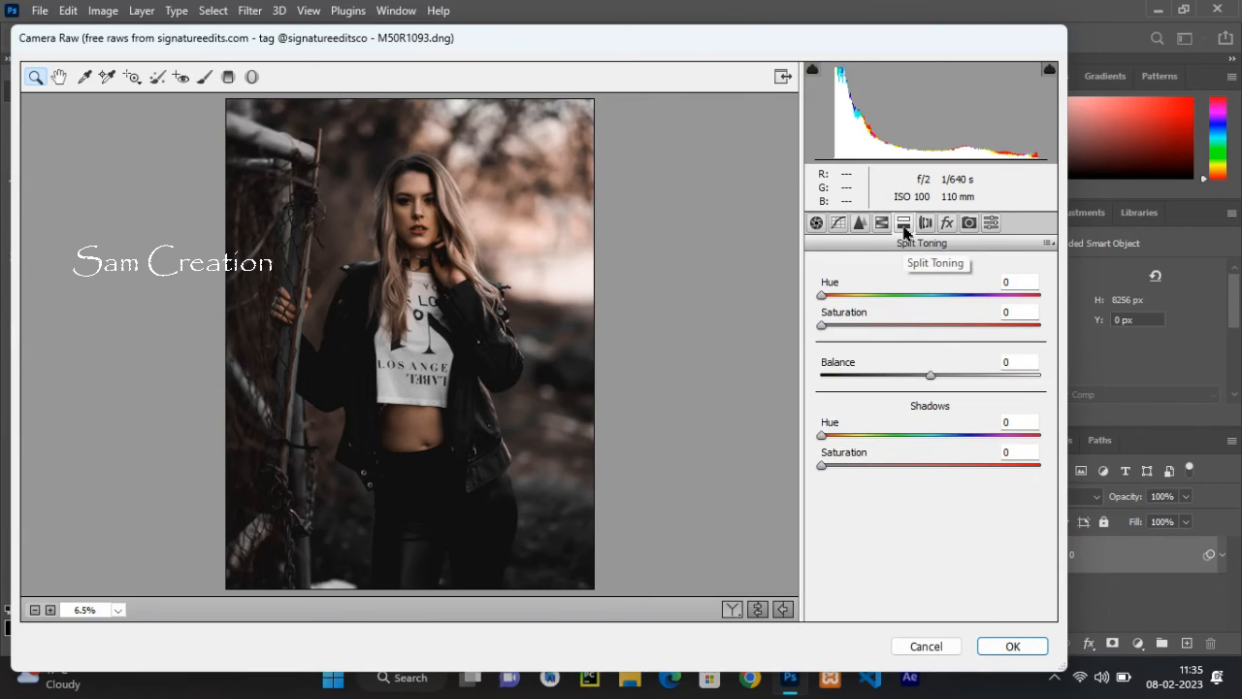
pyautogui.click(821, 295)
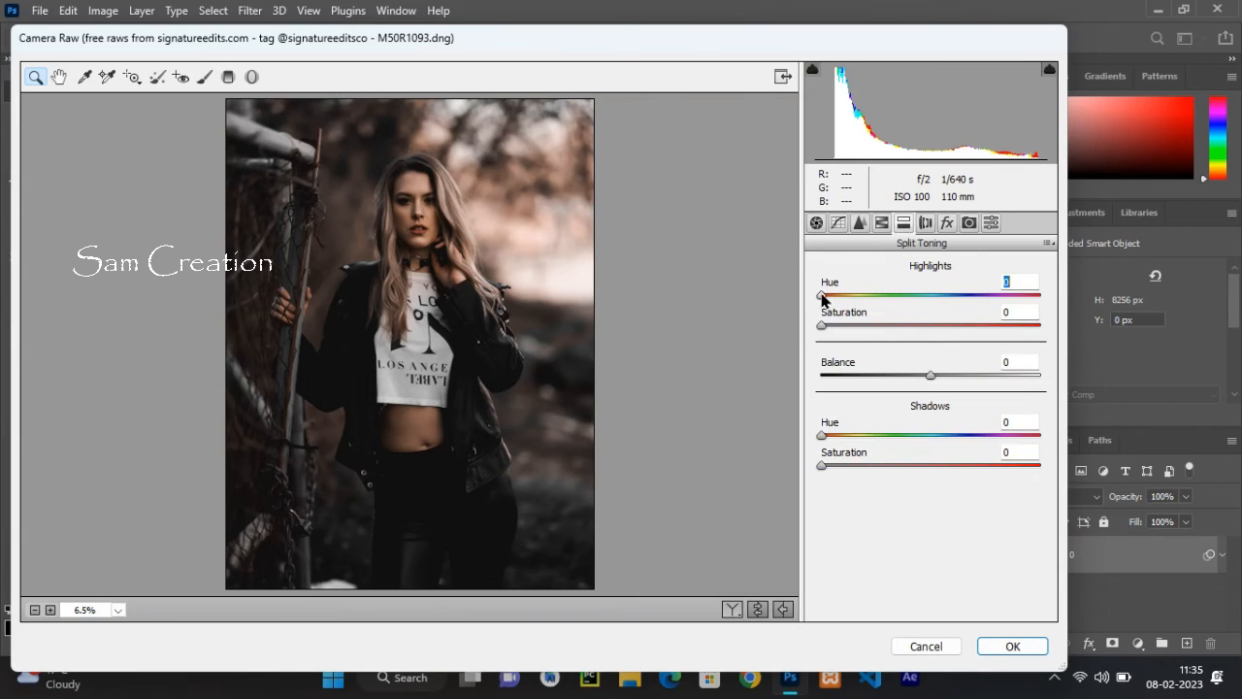
pyautogui.moveTo(821, 298); pyautogui.dragTo(841, 302)
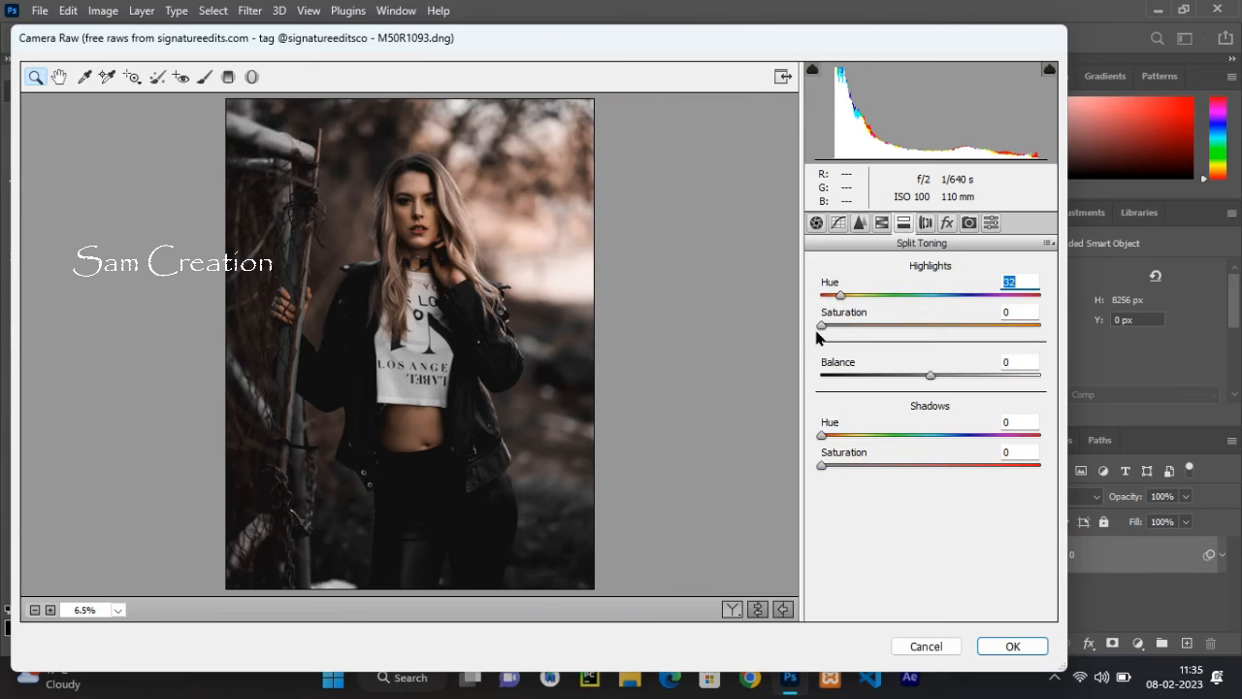
pyautogui.moveTo(822, 327); pyautogui.dragTo(836, 331)
# Step: Set the grain Amount to 7 and the post-crop vignetting Amount to -5
pyautogui.click(947, 222)
pyautogui.click(927, 458)
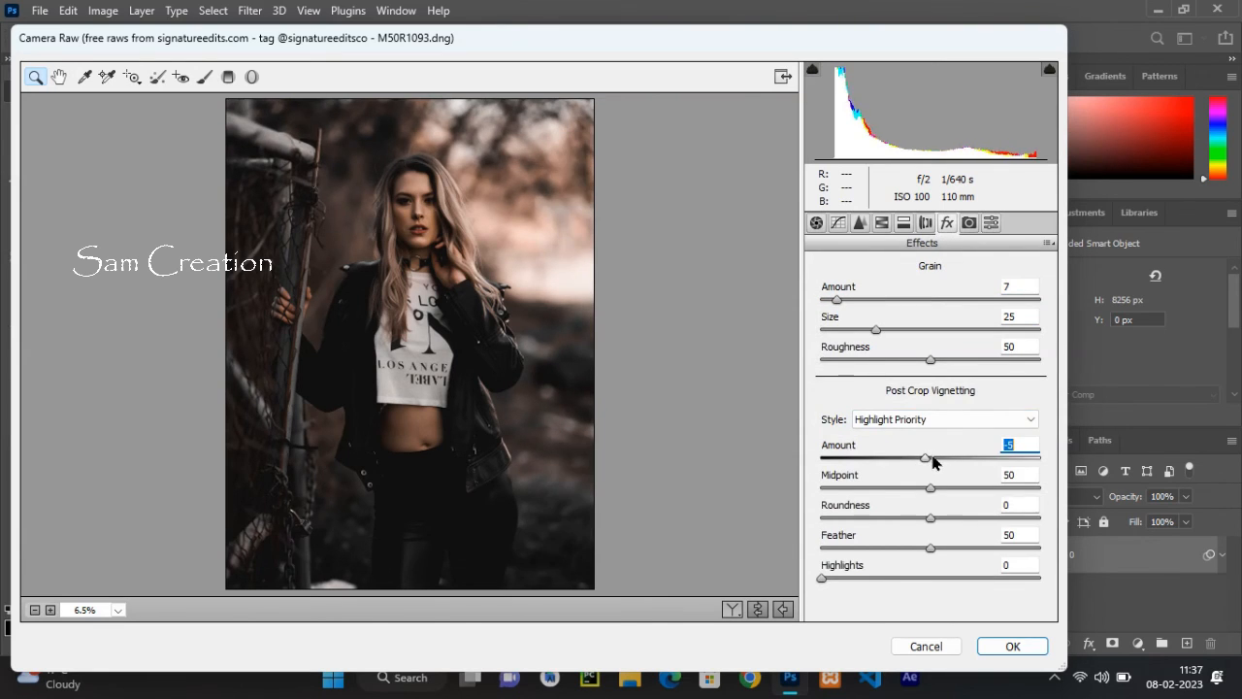
# Step: Try a light post-crop vignette with Amount +23, Midpoint 68 and Roundness -36
pyautogui.moveTo(931, 463); pyautogui.dragTo(895, 494)
pyautogui.moveTo(895, 495); pyautogui.dragTo(967, 494)
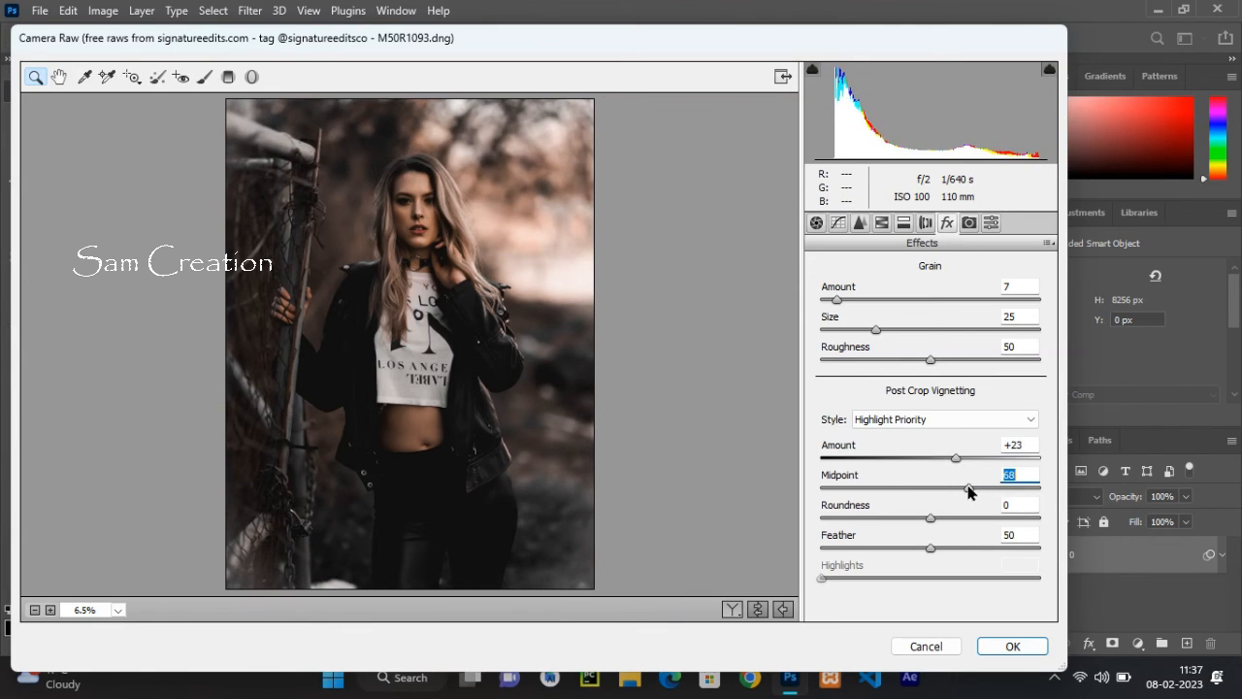
pyautogui.click(930, 519)
pyautogui.moveTo(921, 526); pyautogui.dragTo(892, 532)
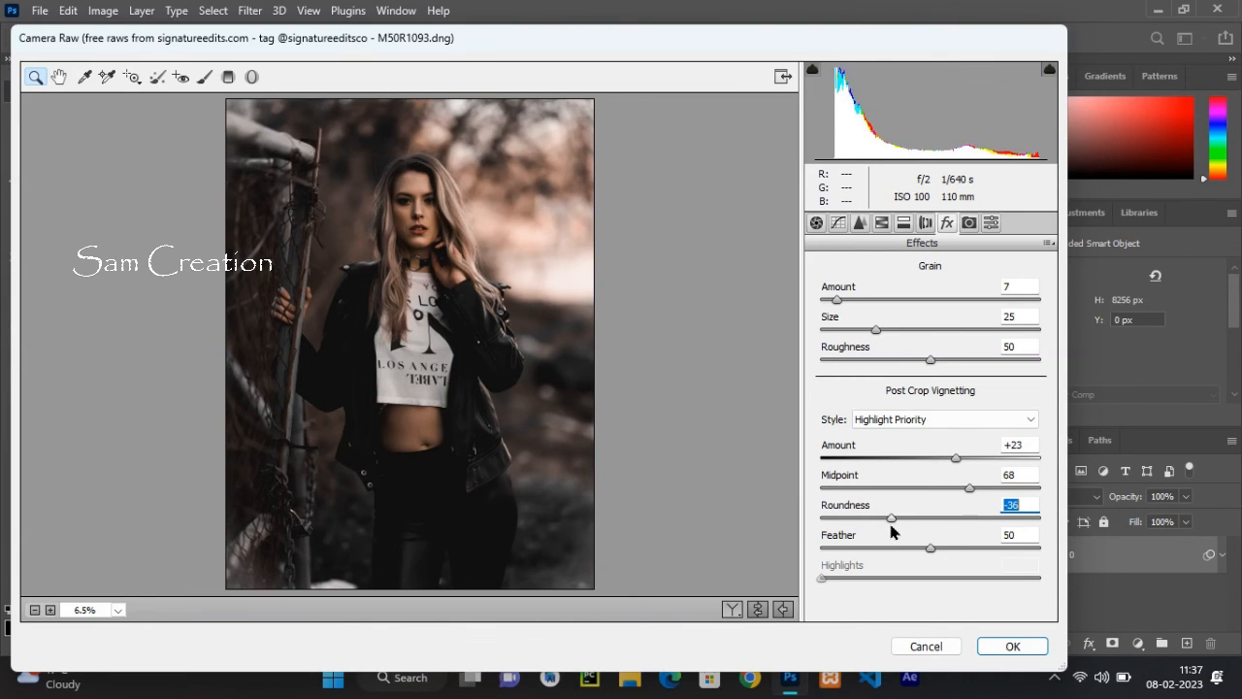
# Step: Set the post-crop vignetting to Amount -36, Midpoint 64, Roundness -16 and Feather 20, raise its Highlights slightly, and apply the filter
pyautogui.click(892, 458)
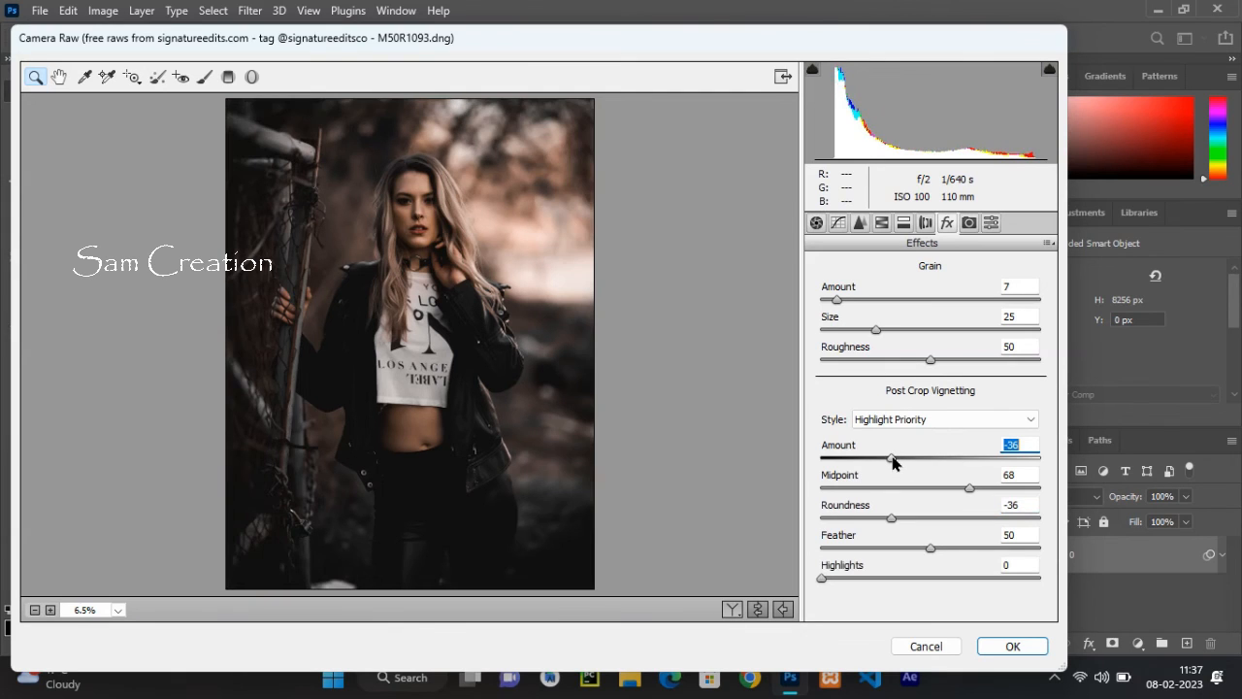
pyautogui.moveTo(970, 493)
pyautogui.mouseDown()
pyautogui.moveTo(908, 496)
pyautogui.moveTo(961, 496)
pyautogui.mouseUp()
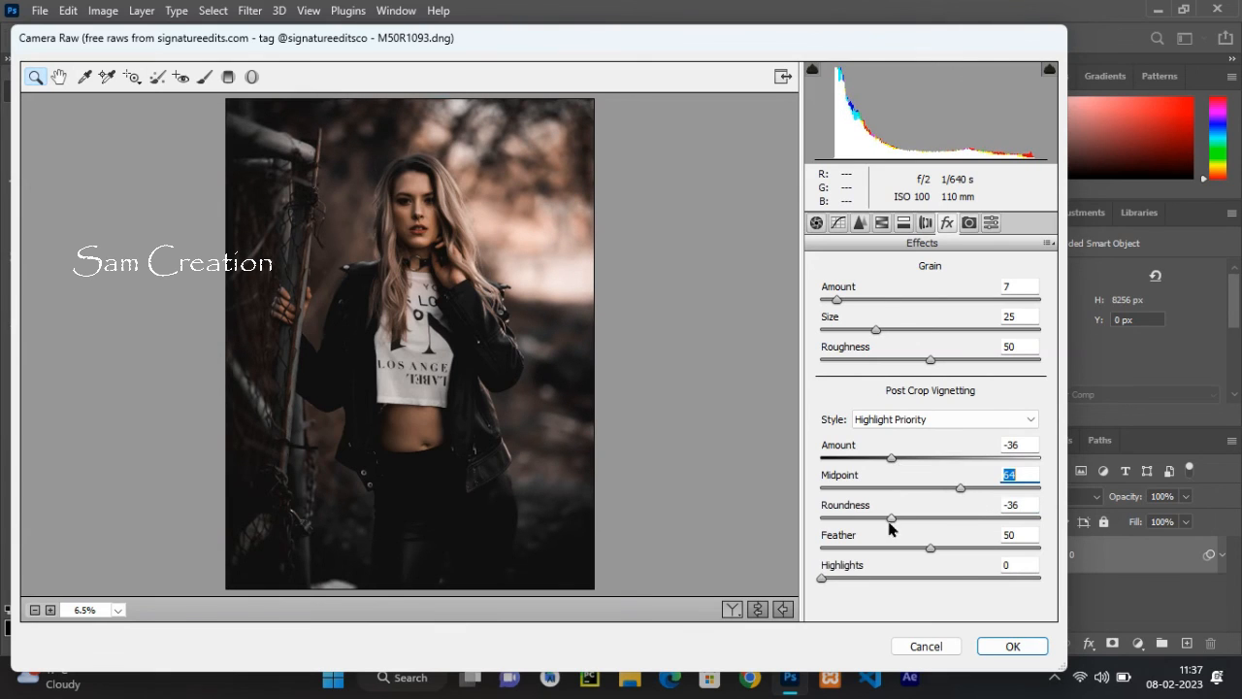
pyautogui.moveTo(891, 523)
pyautogui.mouseDown()
pyautogui.moveTo(939, 524)
pyautogui.moveTo(912, 524)
pyautogui.mouseUp()
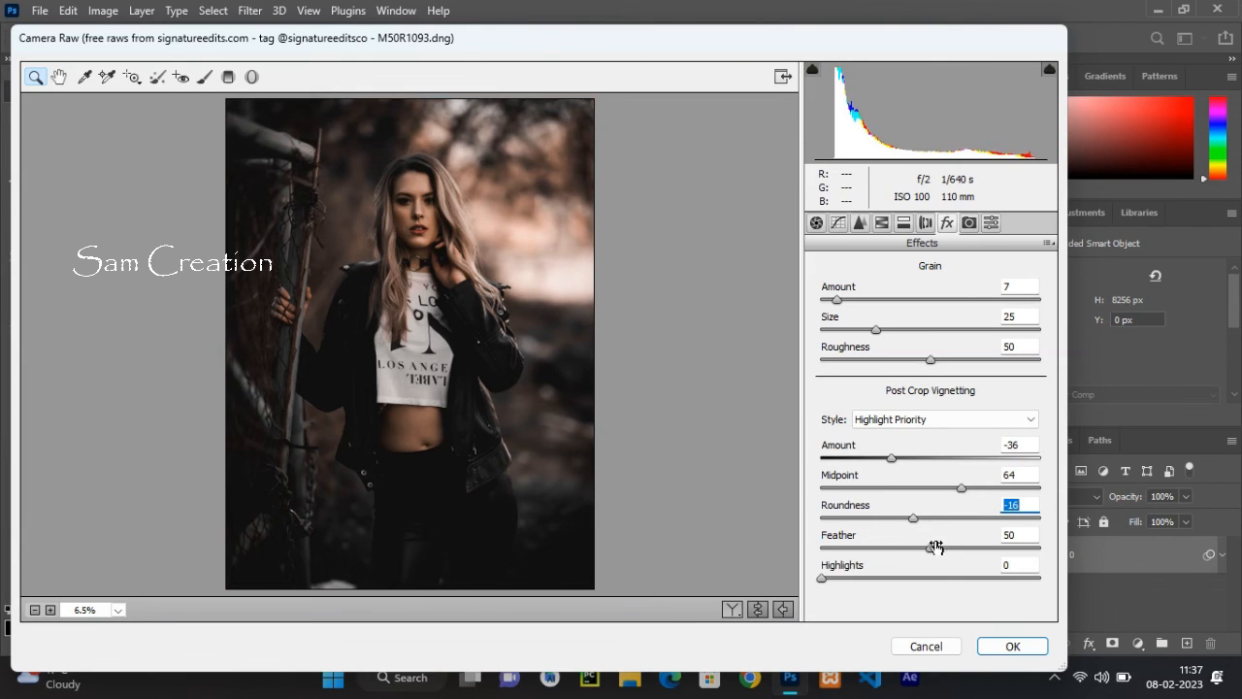
pyautogui.moveTo(931, 550); pyautogui.dragTo(866, 552)
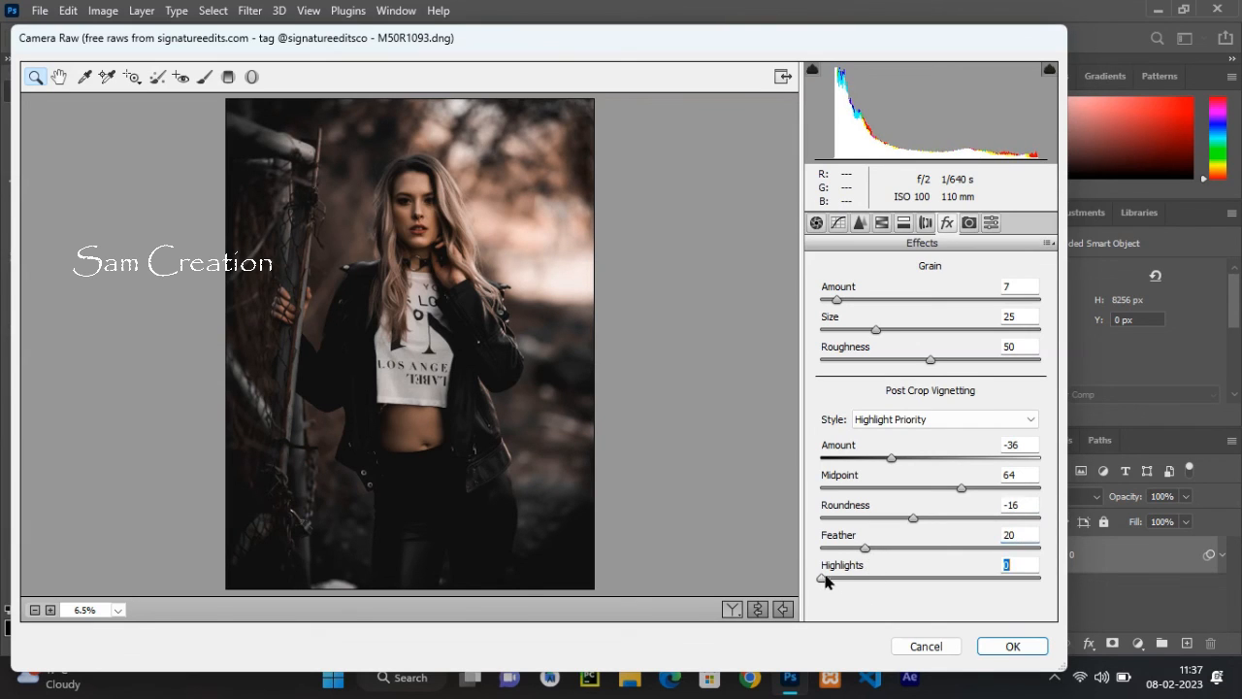
pyautogui.moveTo(825, 579); pyautogui.dragTo(870, 583)
pyautogui.click(1009, 648)
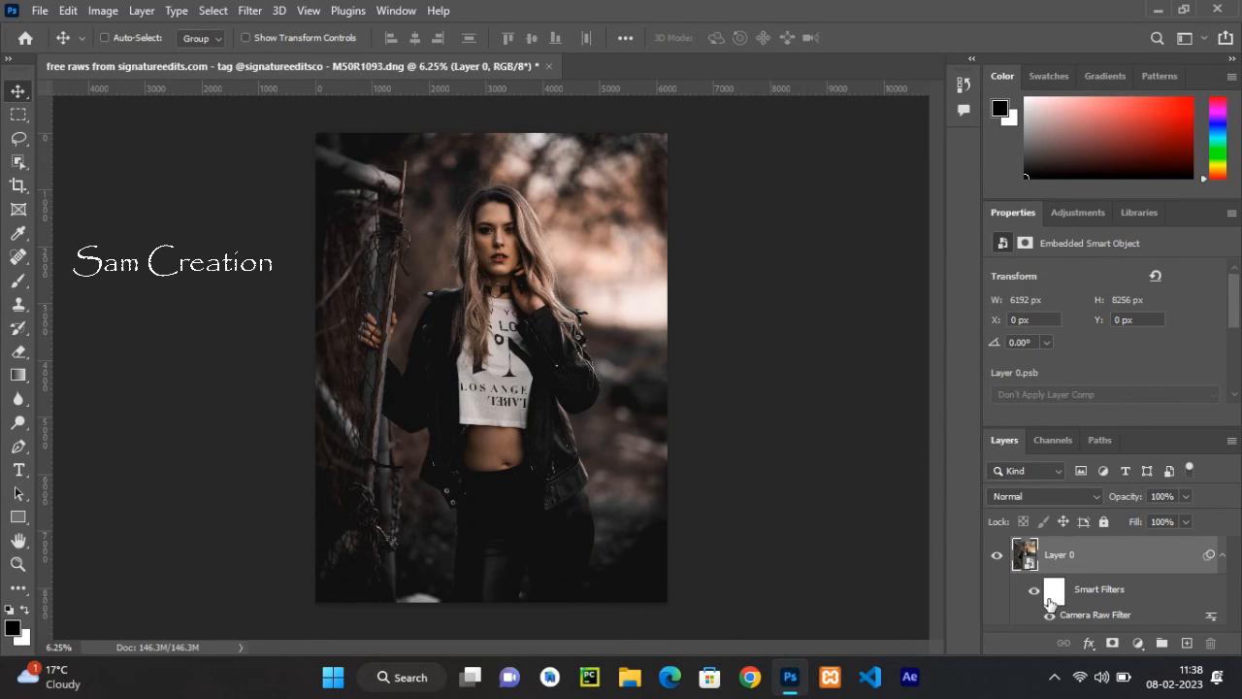
pyautogui.hotkey('ctrl', '=')
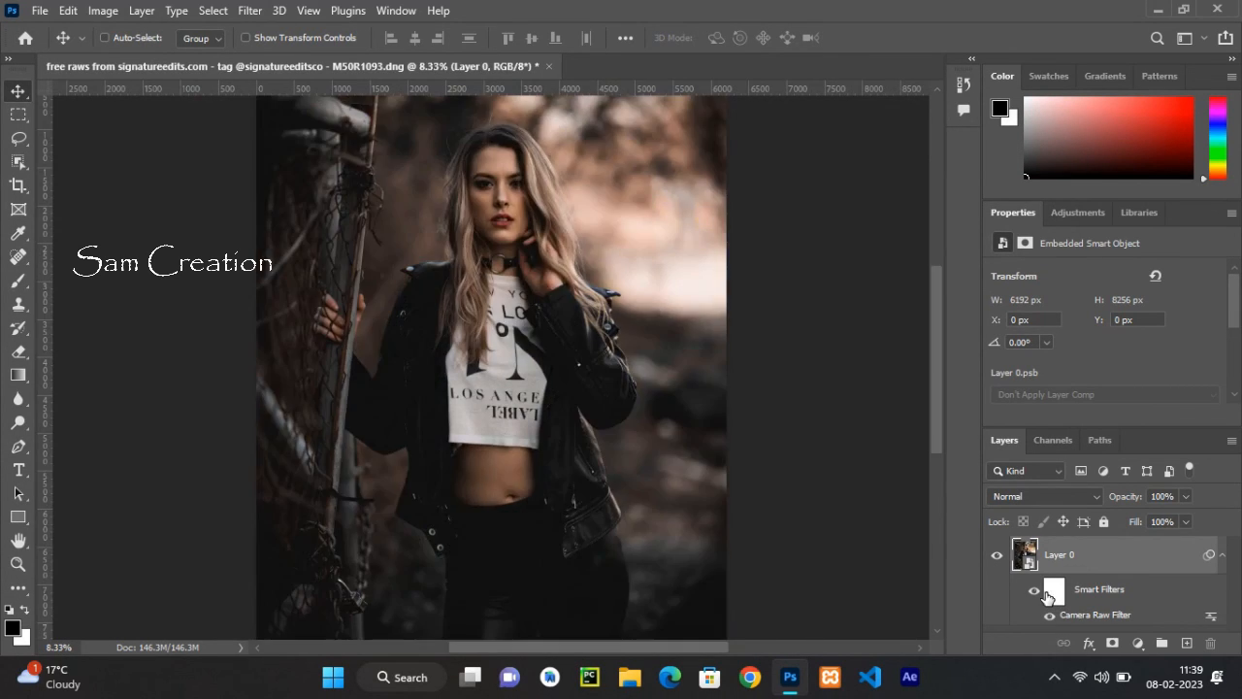
pyautogui.hotkey('ctrl', '-')
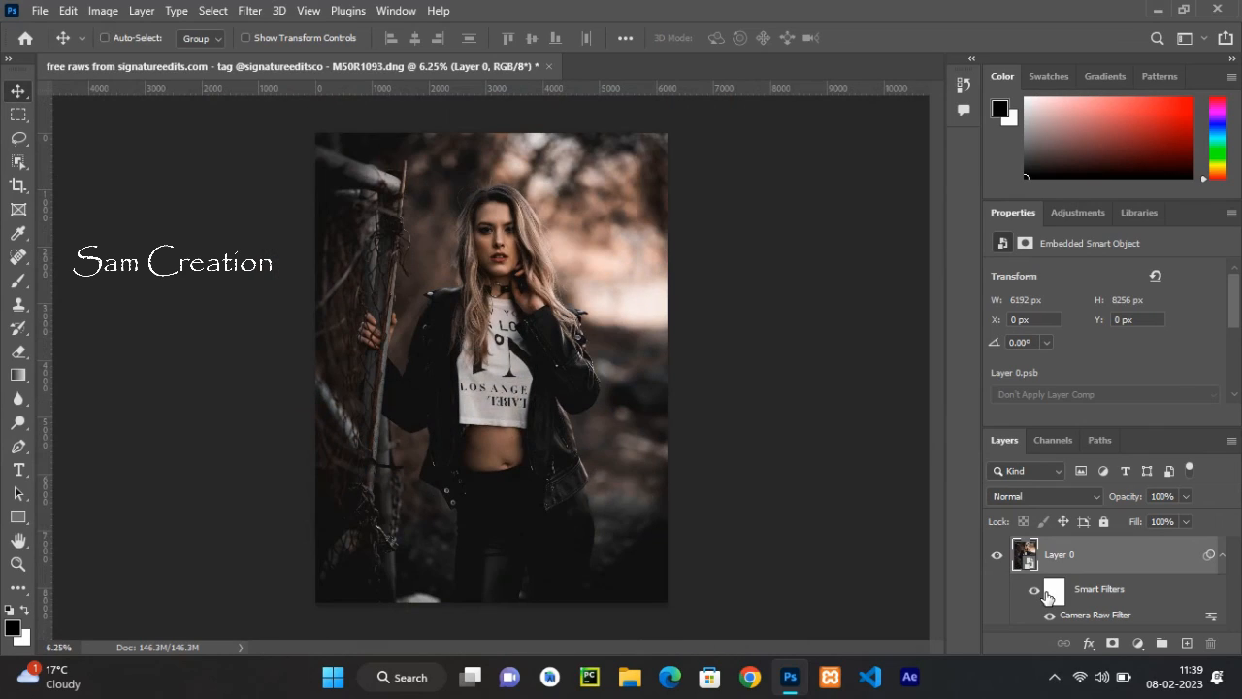